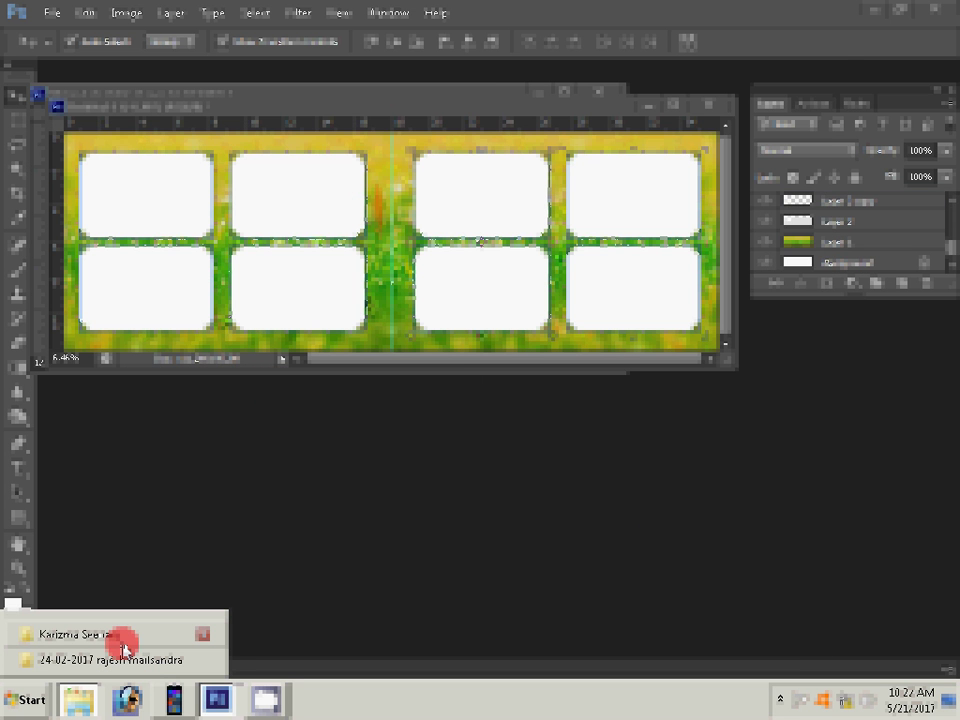
# Step: Open the 24-02-2017 wedding photo folder from the Explorer jump list and select DSC_0299
pyautogui.click(124, 640)
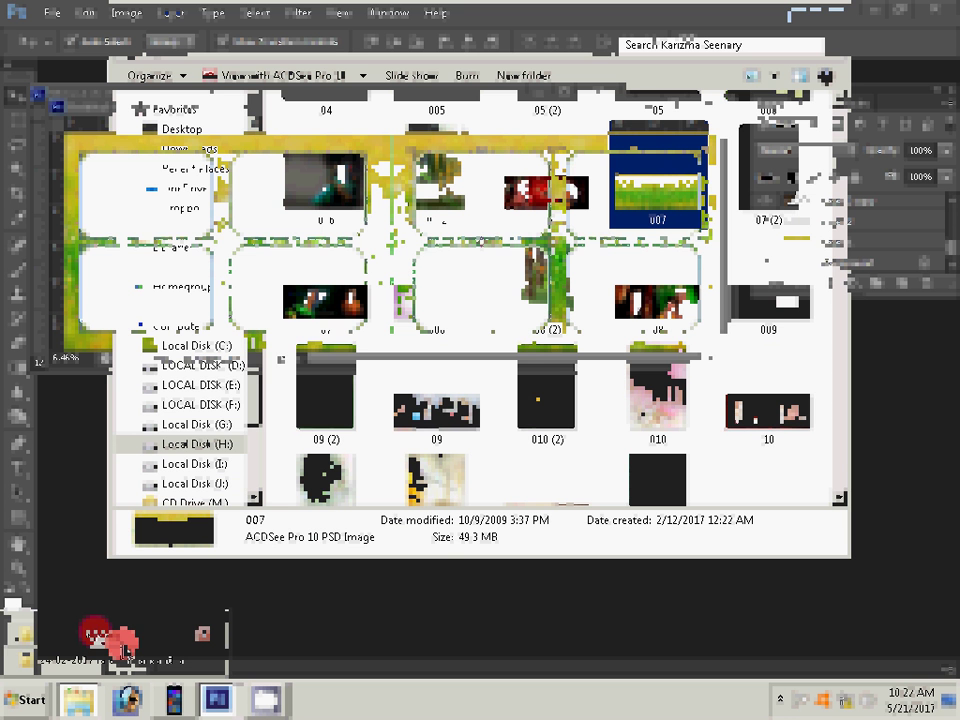
pyautogui.click(918, 516)
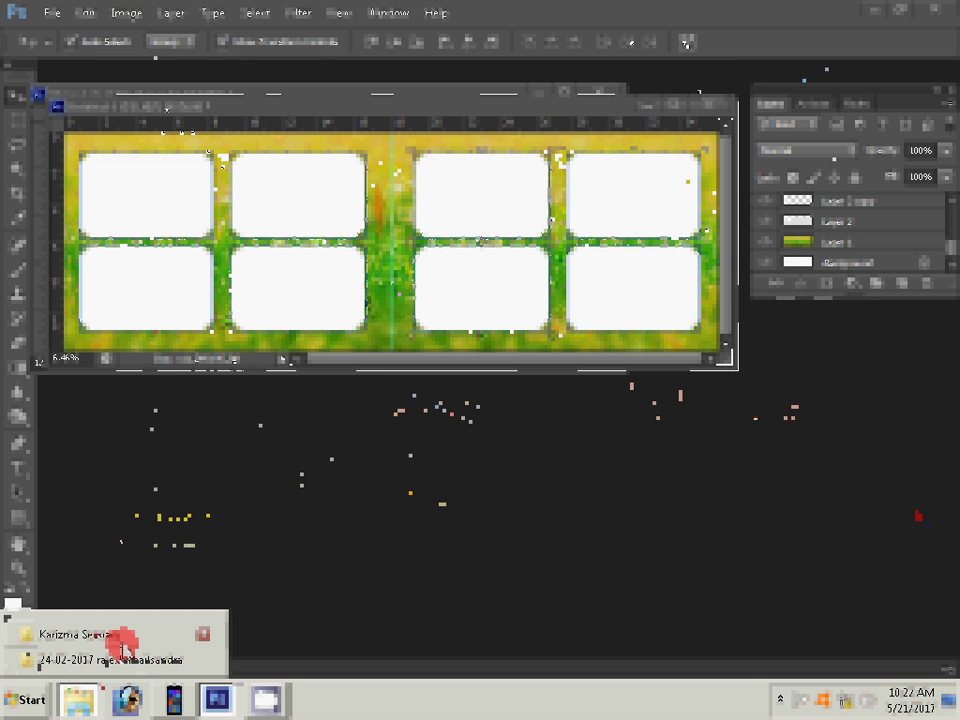
pyautogui.click(124, 656)
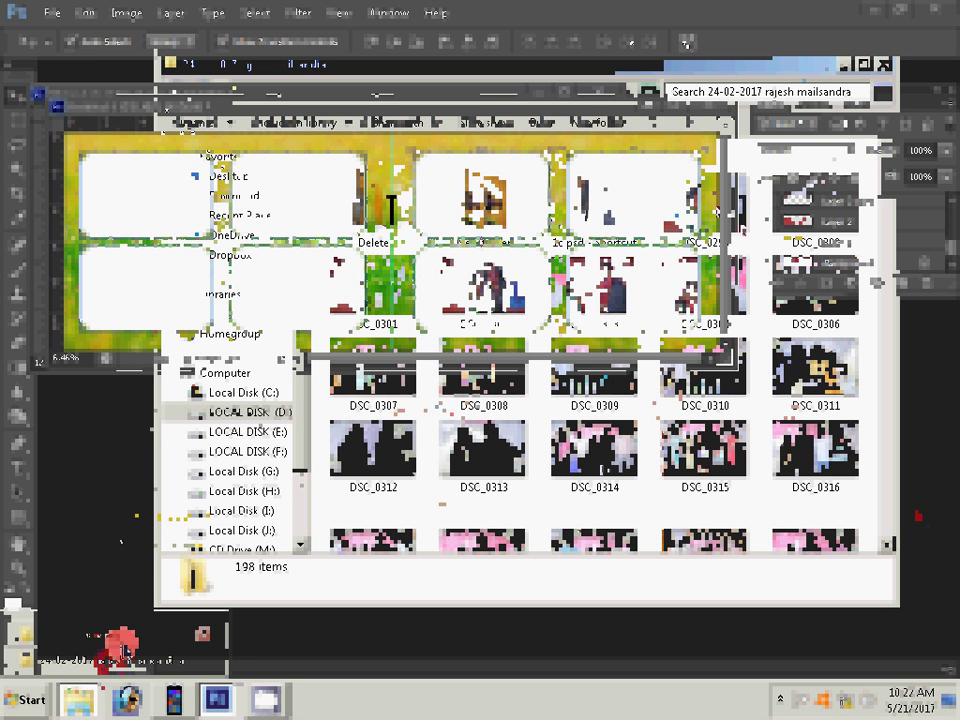
pyautogui.click(716, 211)
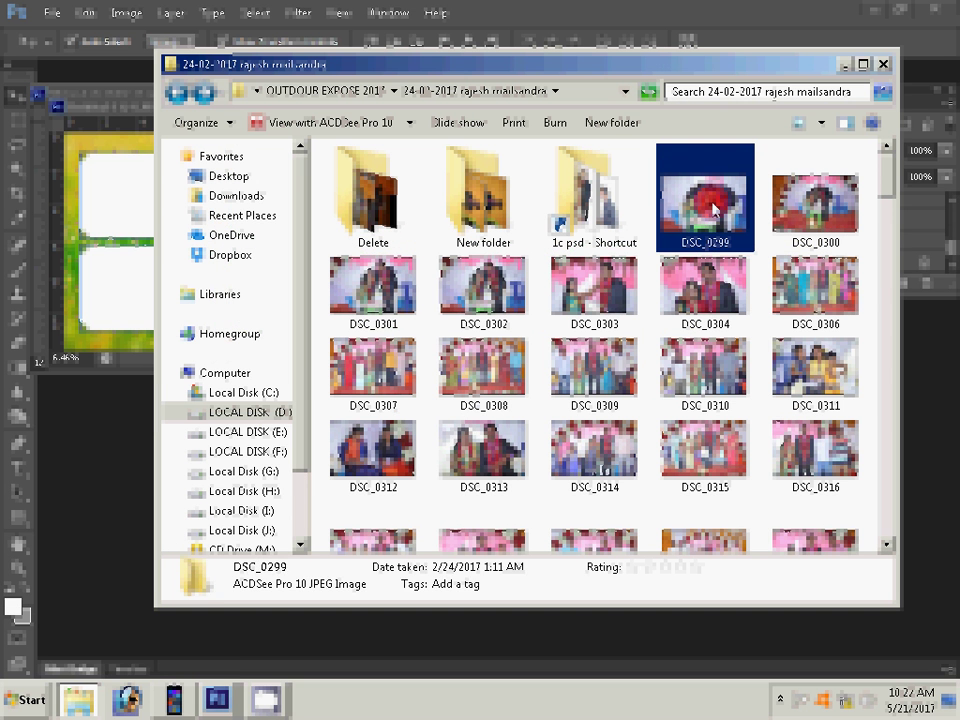
pyautogui.moveTo(705, 197)
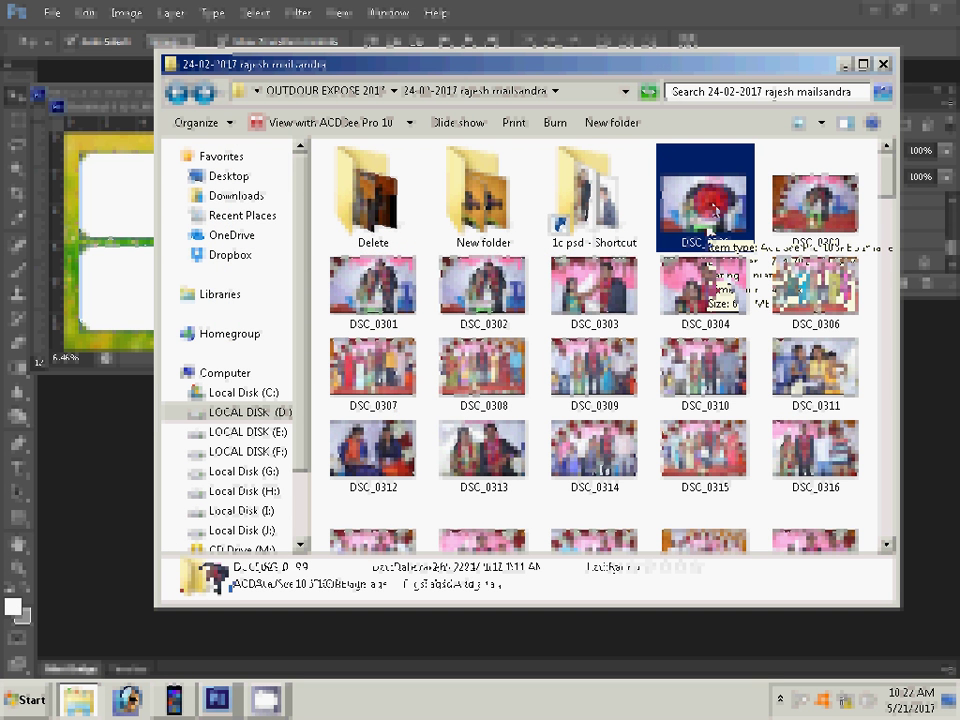
# Step: Browse the wedding photos in ACDSee Quick View from DSC_0299, then reopen DSC_0300 alone
pyautogui.doubleClick(713, 210)
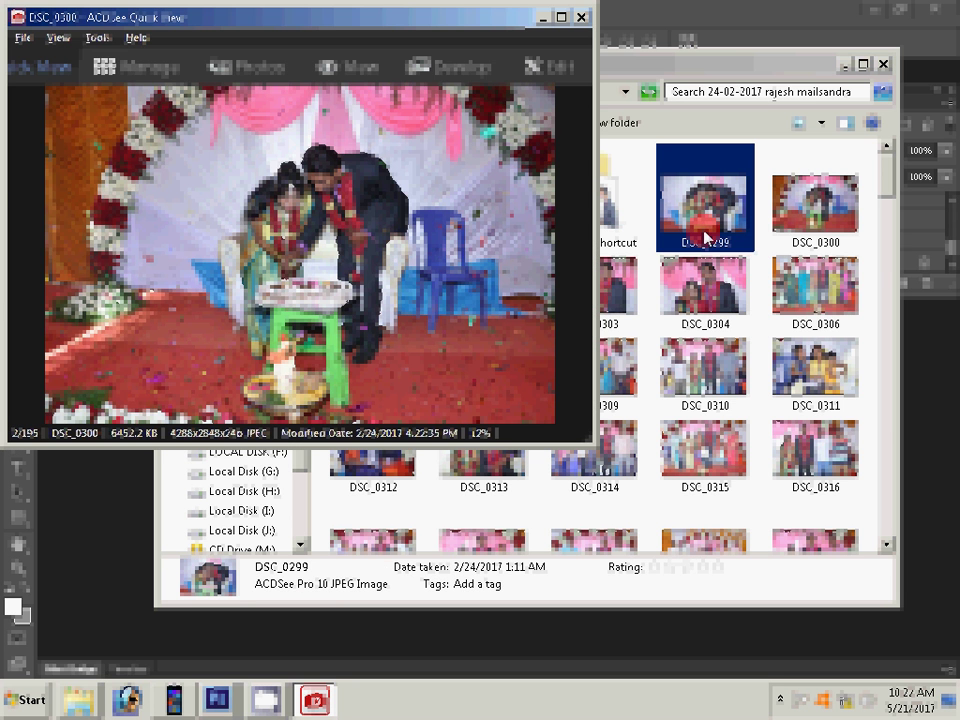
pyautogui.press('Right')
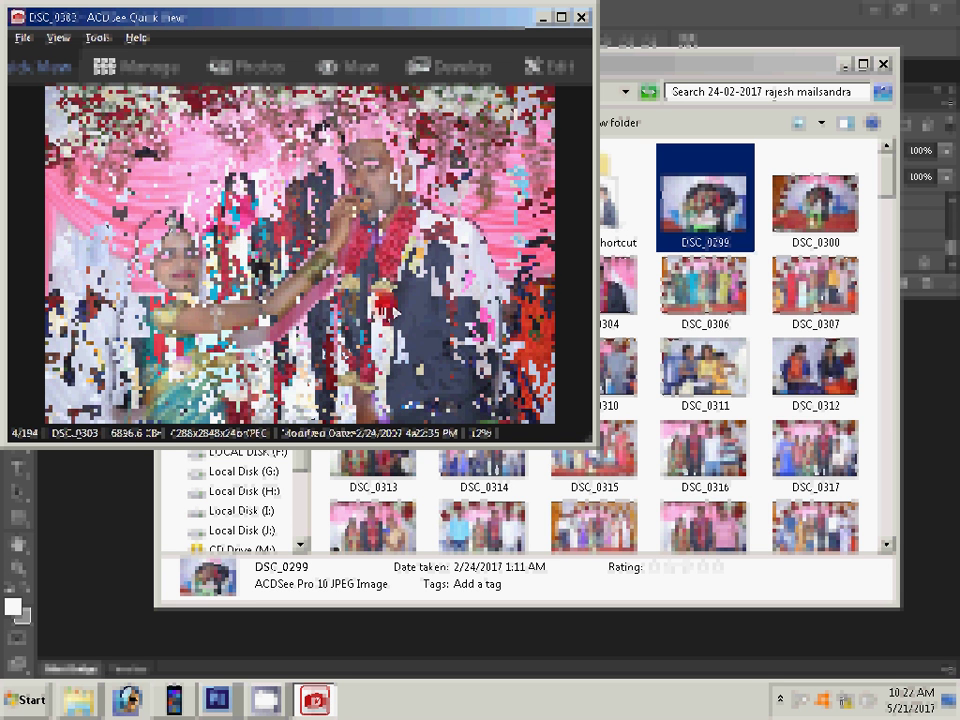
pyautogui.scroll(-8, 393, 313)
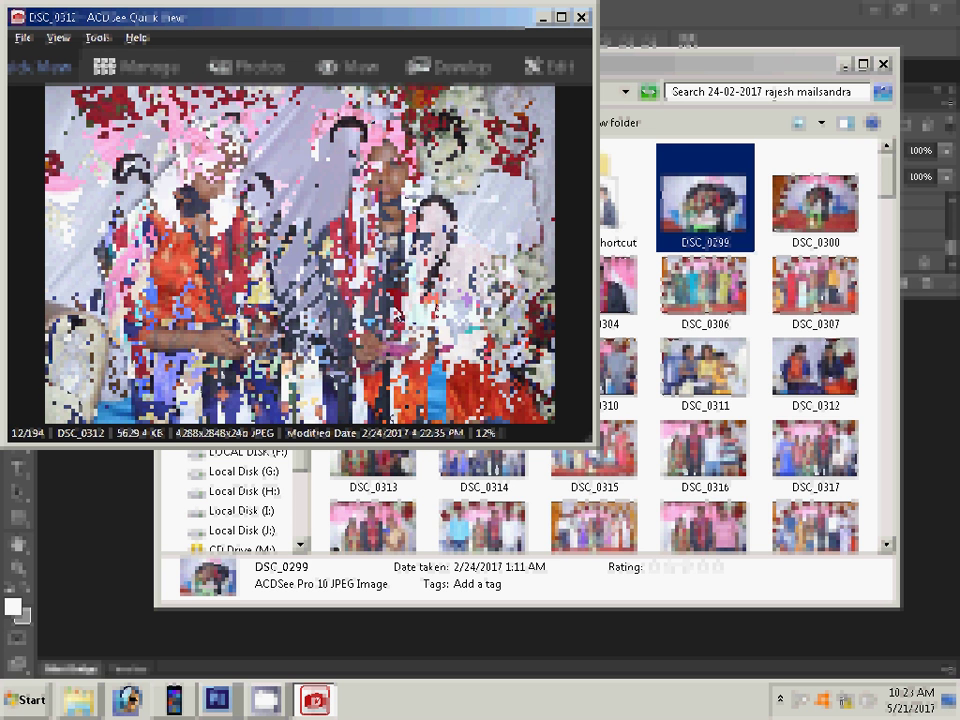
pyautogui.scroll(-8, 430, 308)
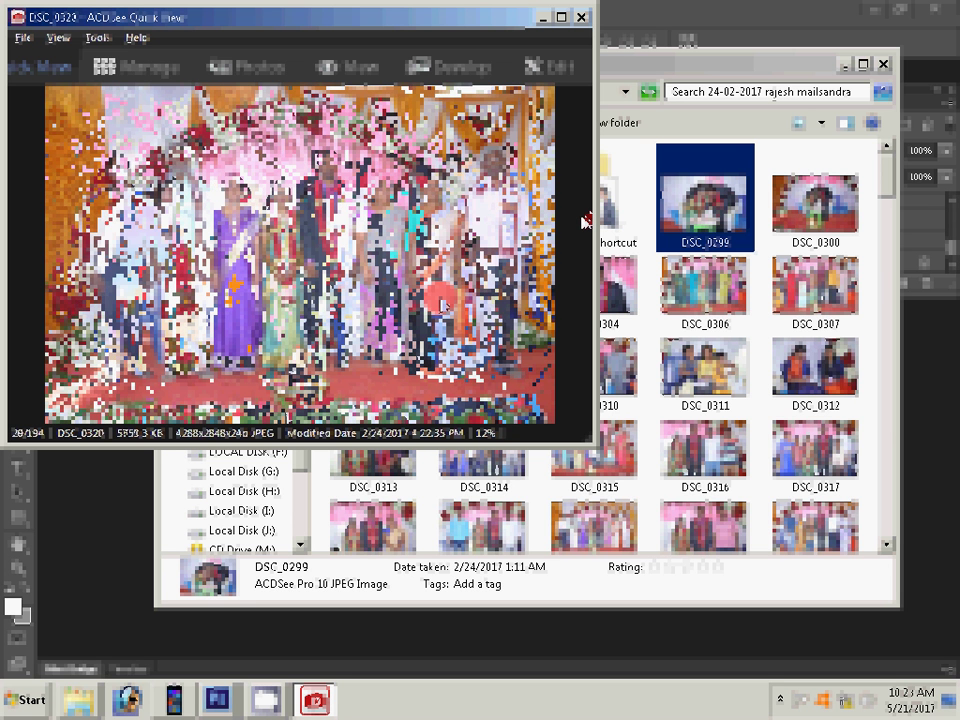
pyautogui.press('Right')
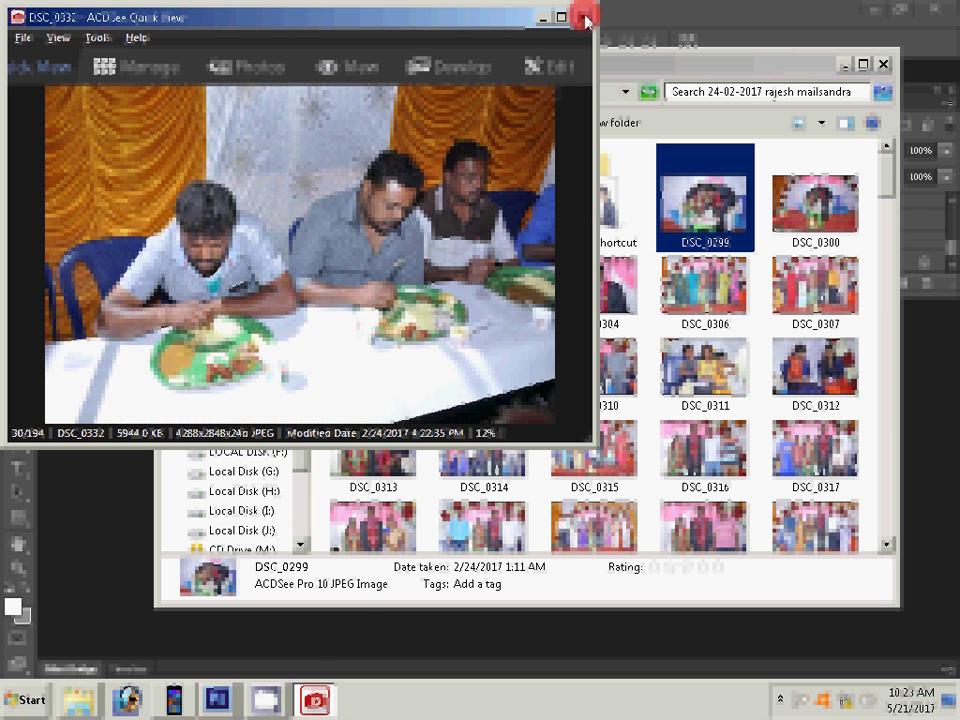
pyautogui.click(586, 18)
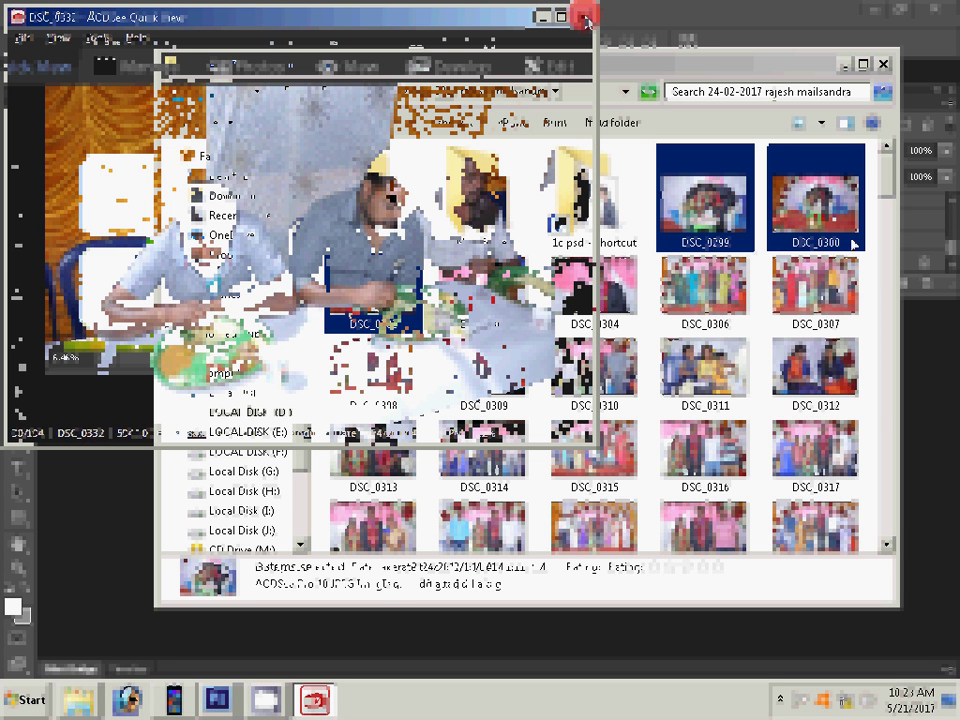
pyautogui.click(822, 218)
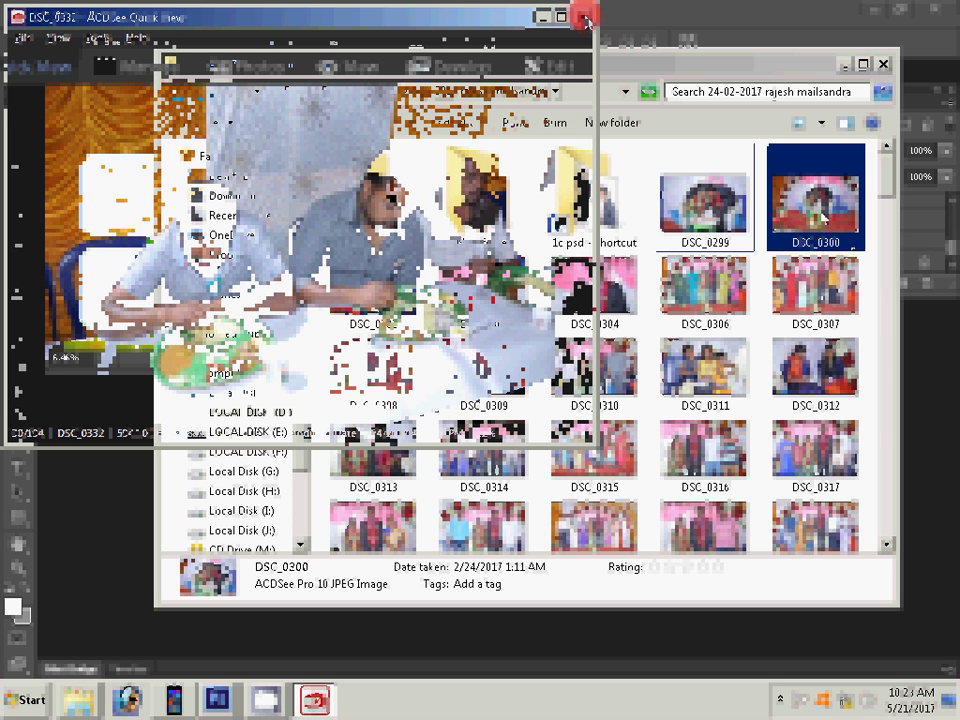
pyautogui.click(791, 249)
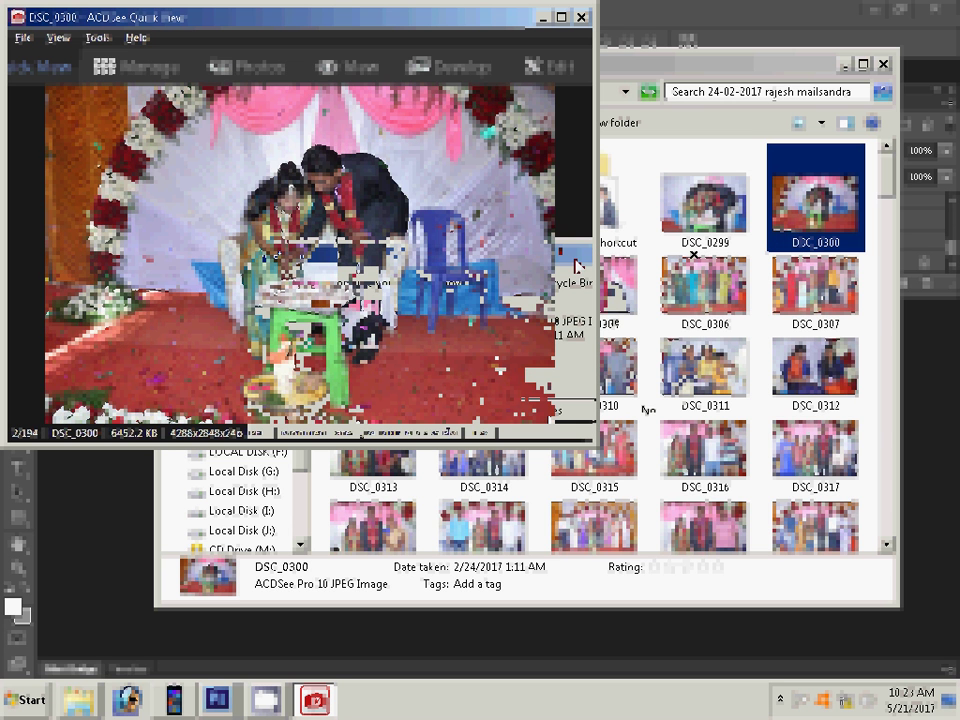
# Step: Delete DSC_0300 and open photos DSC_0299 through DSC_0309 in Photoshop
pyautogui.press('Delete')
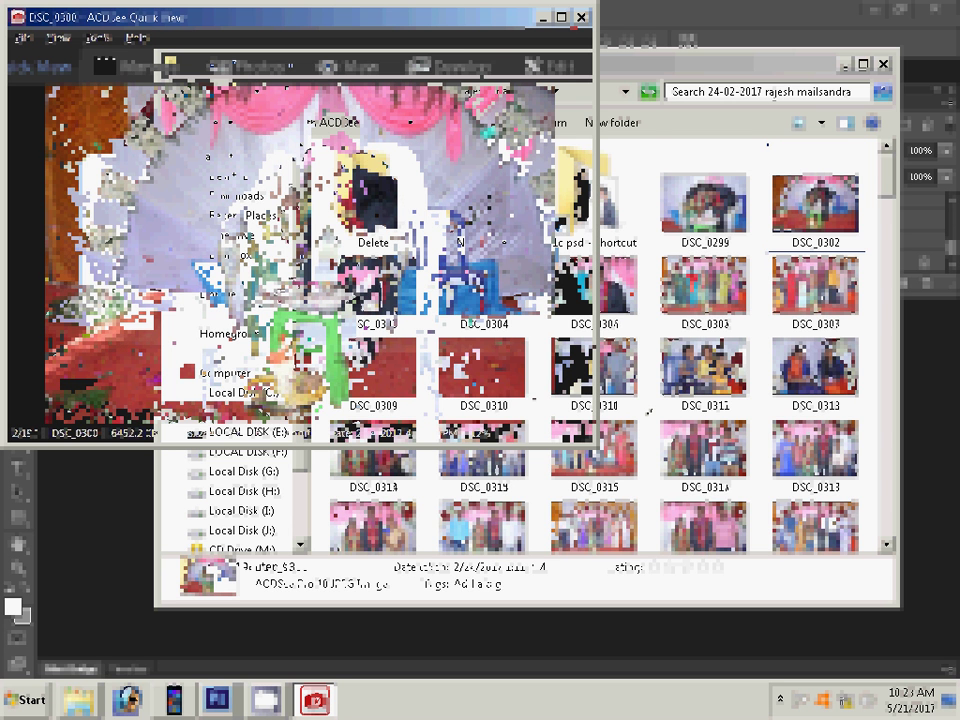
pyautogui.click(703, 205)
pyautogui.keyDown('shift'); pyautogui.click(773, 330); pyautogui.keyUp('shift')
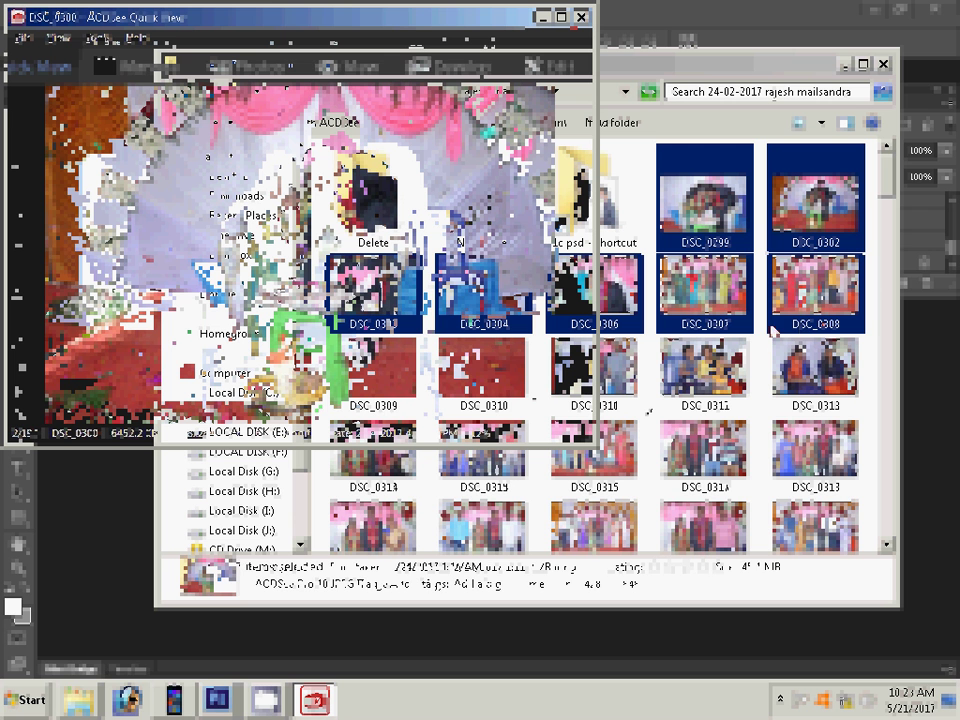
pyautogui.keyDown('shift'); pyautogui.click(372, 372); pyautogui.keyUp('shift')
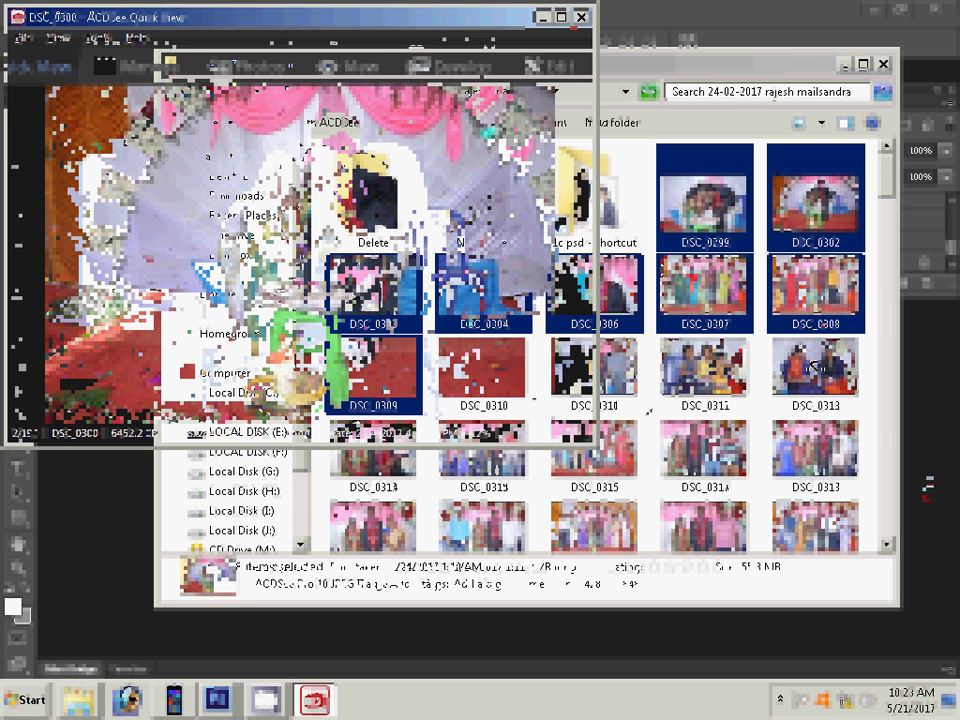
pyautogui.click(921, 467)
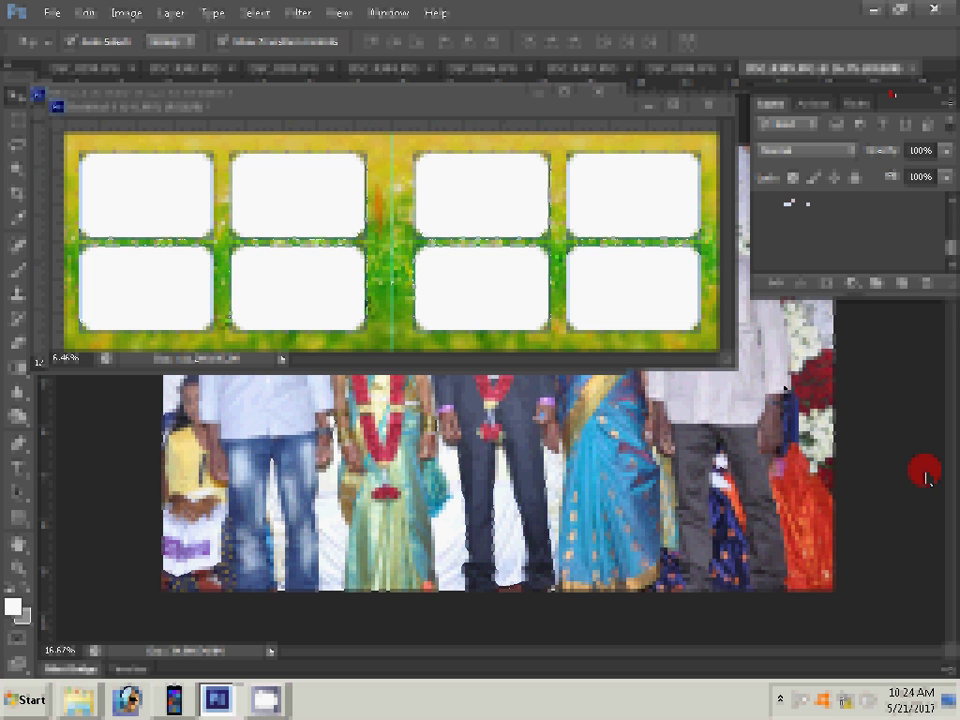
# Step: Rearrange the document windows and drag the rounded frame layers into the grass document
pyautogui.moveTo(484, 116); pyautogui.dragTo(478, 270)
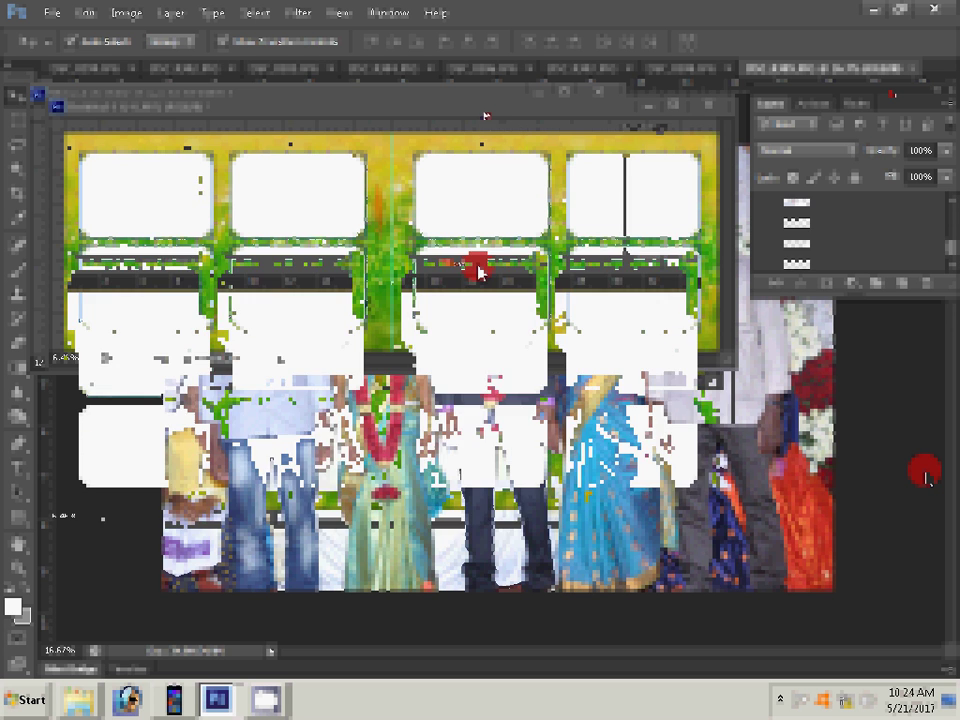
pyautogui.click(484, 145)
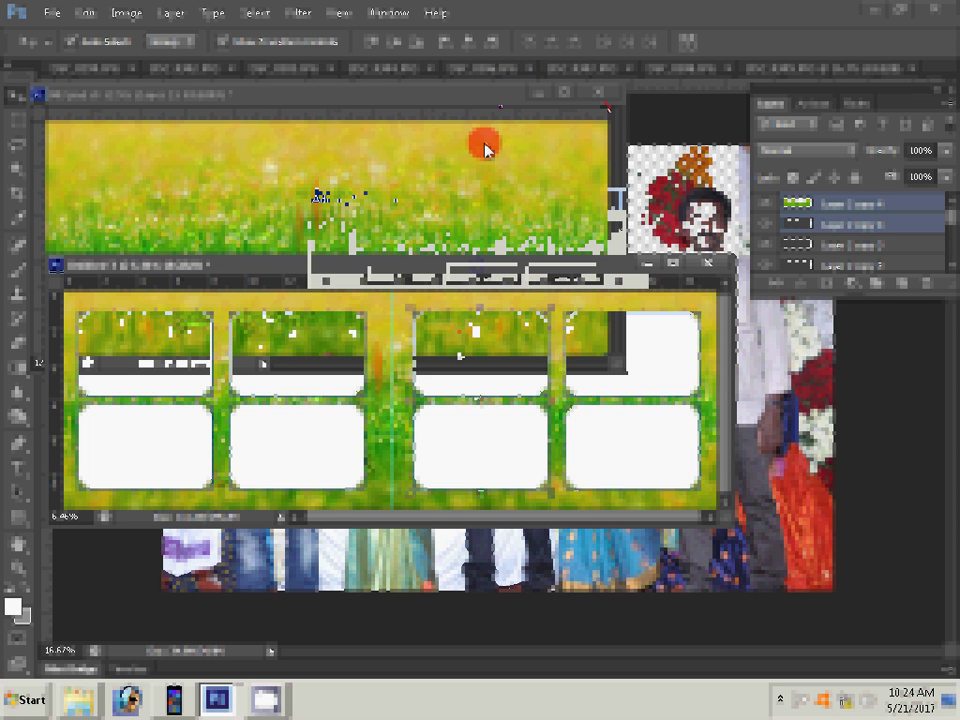
pyautogui.click(448, 270)
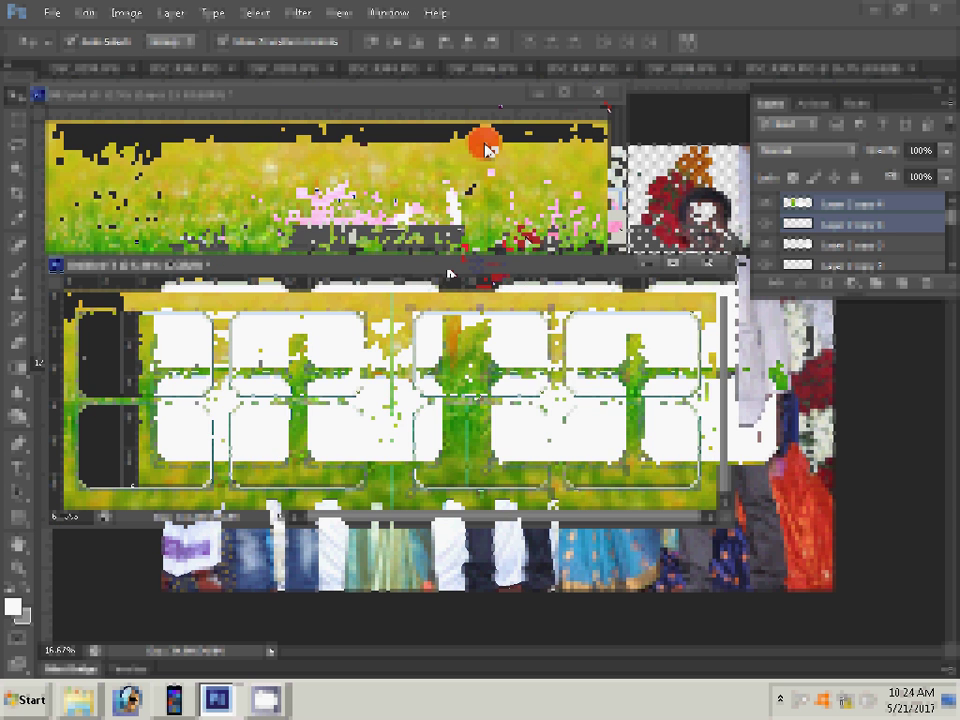
pyautogui.moveTo(448, 270); pyautogui.dragTo(527, 77)
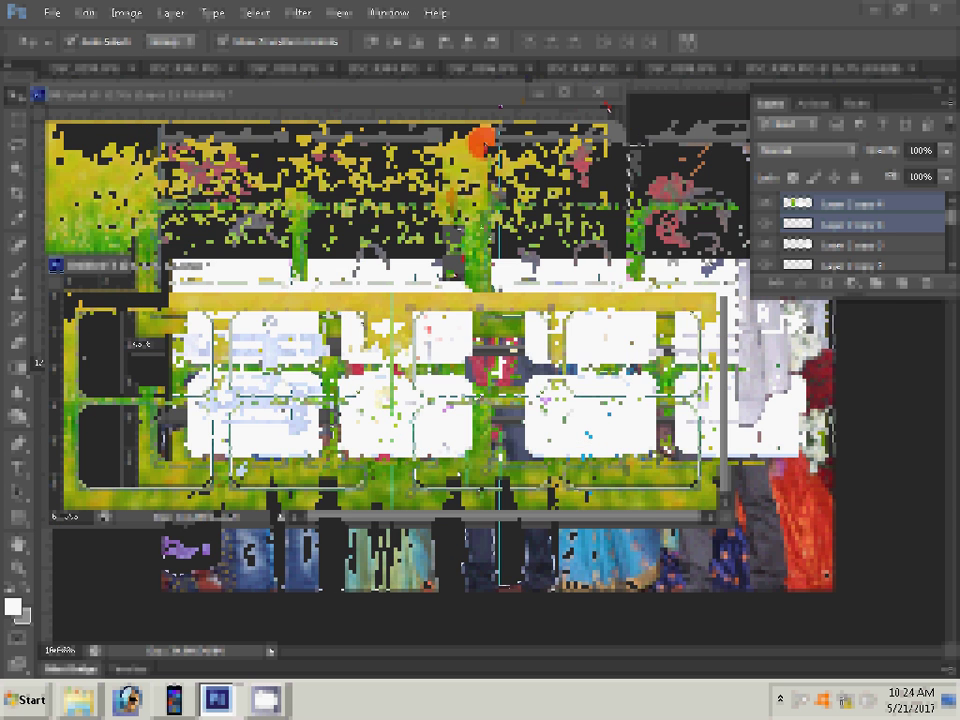
pyautogui.moveTo(594, 37); pyautogui.dragTo(510, 60)
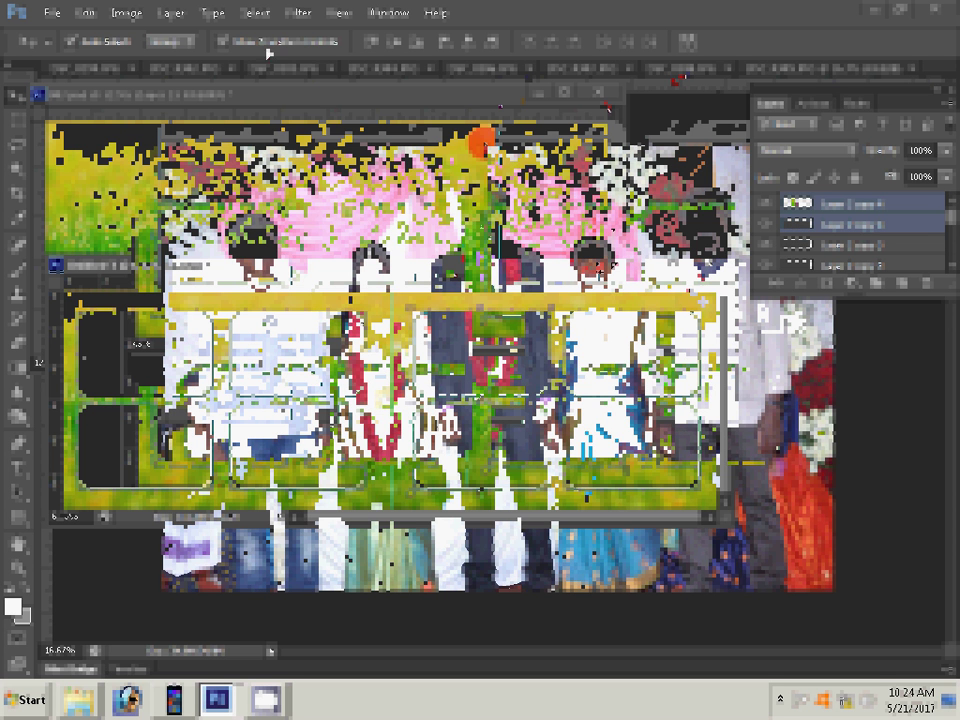
# Step: Shrink the wedding photo with Image Size and copy it to the clipboard
pyautogui.click(199, 15)
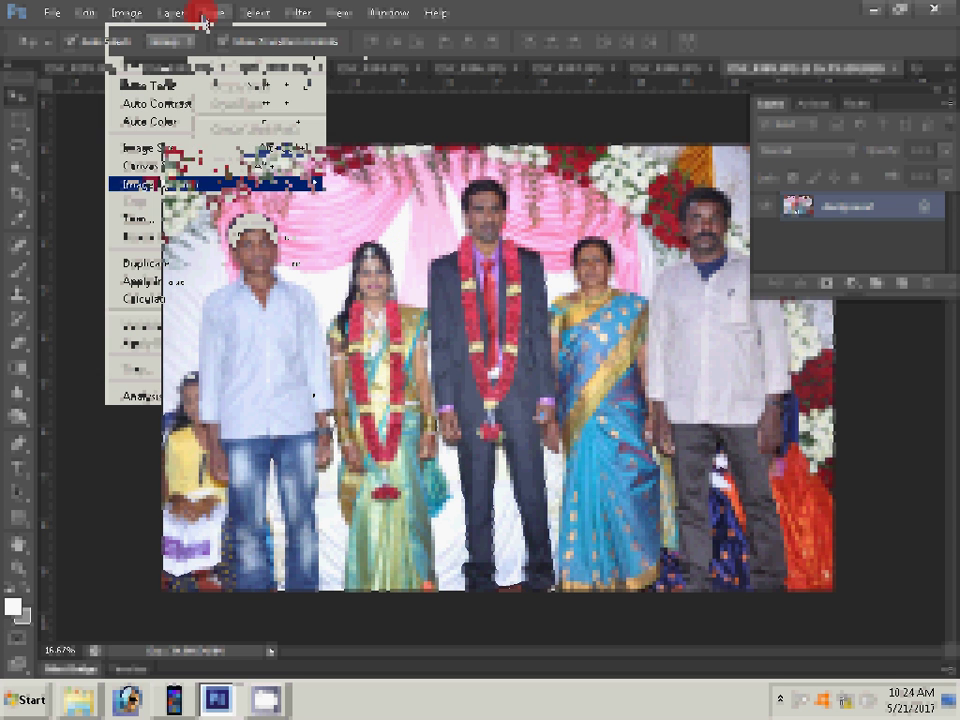
pyautogui.press('Up')
pyautogui.press('Up')
pyautogui.press('Return')
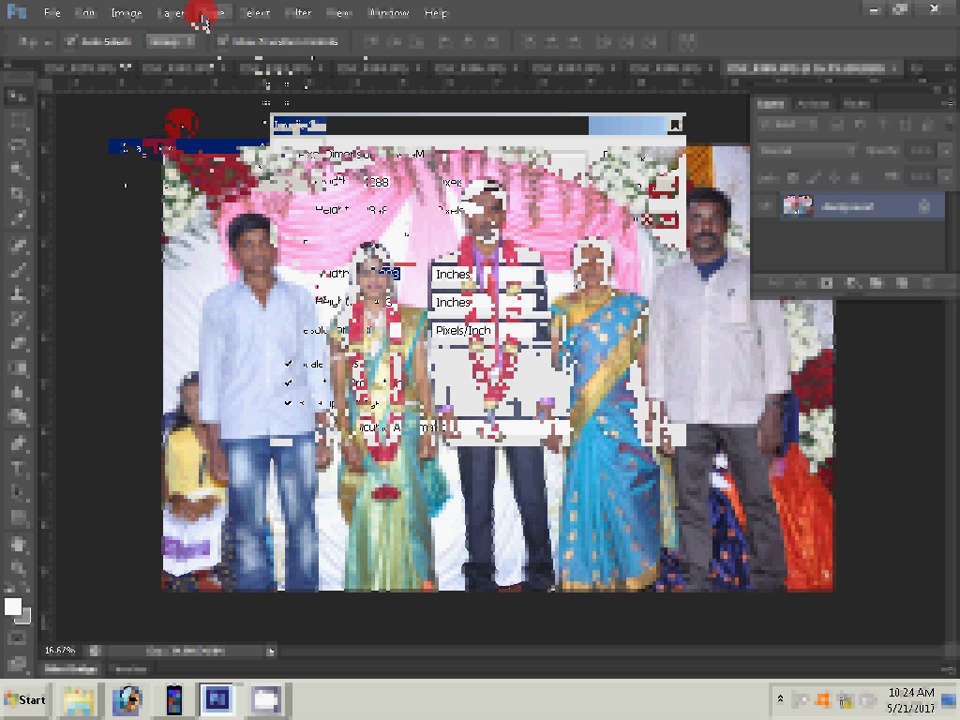
pyautogui.press('Return')
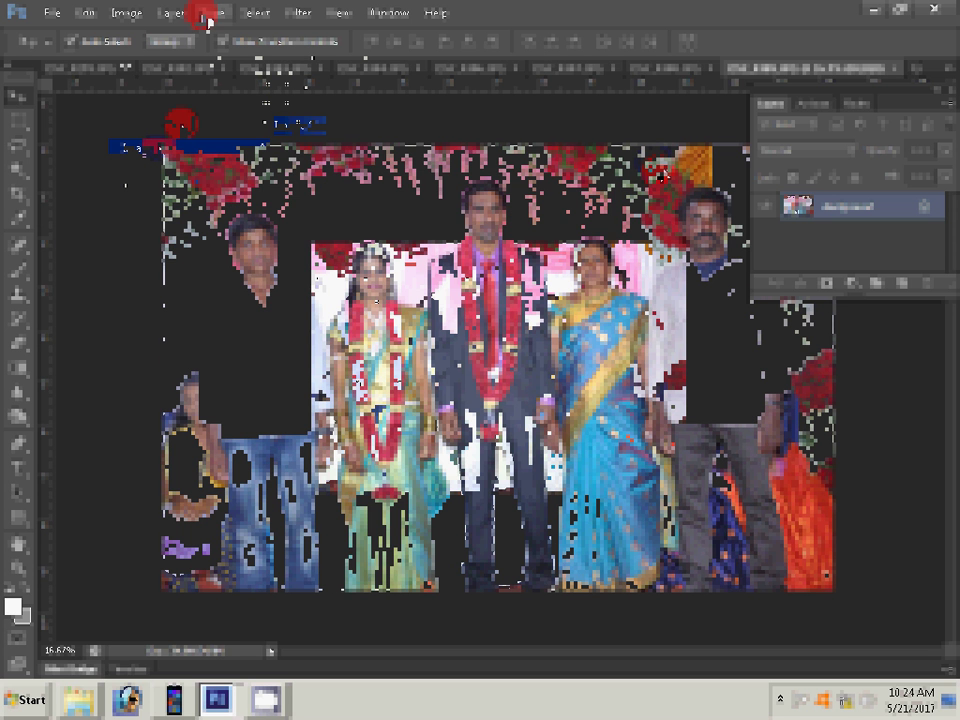
pyautogui.click(207, 16)
pyautogui.click(205, 16)
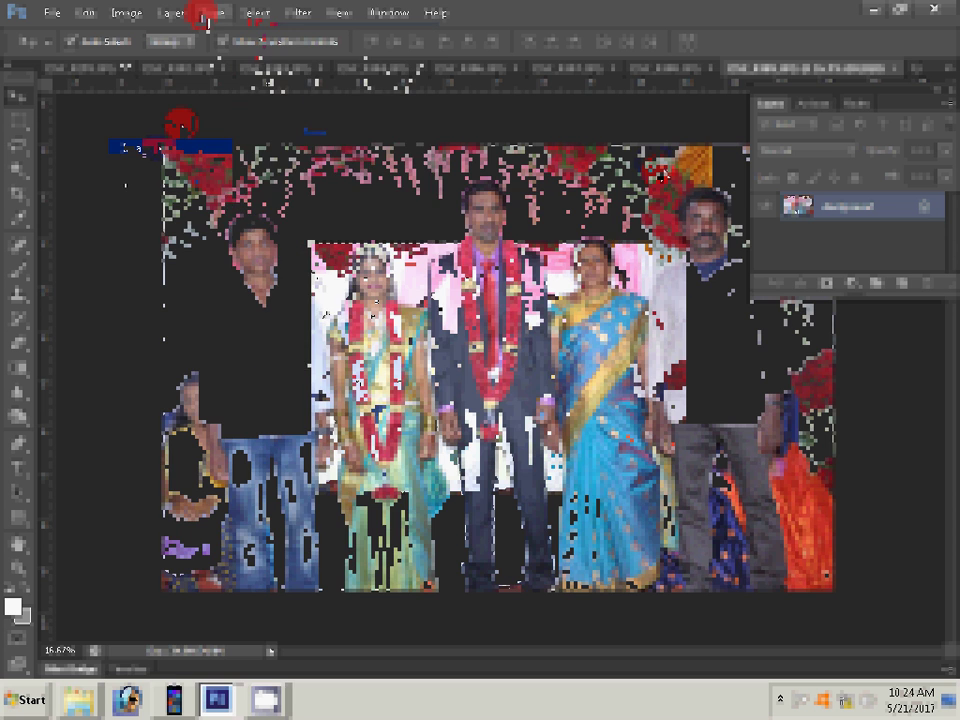
pyautogui.click(86, 16)
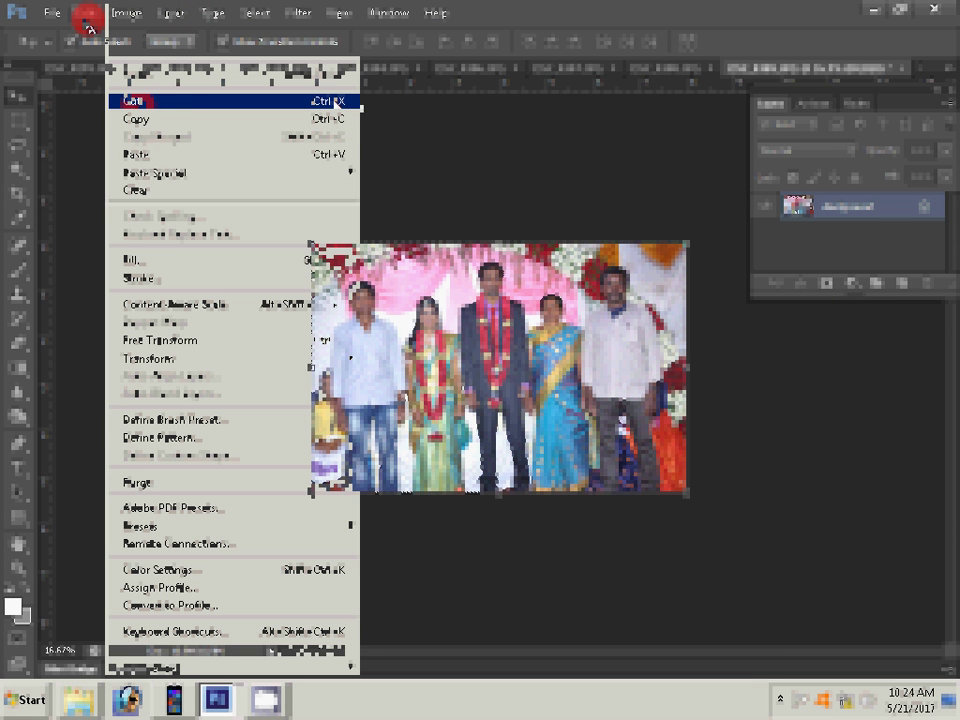
pyautogui.click(321, 62)
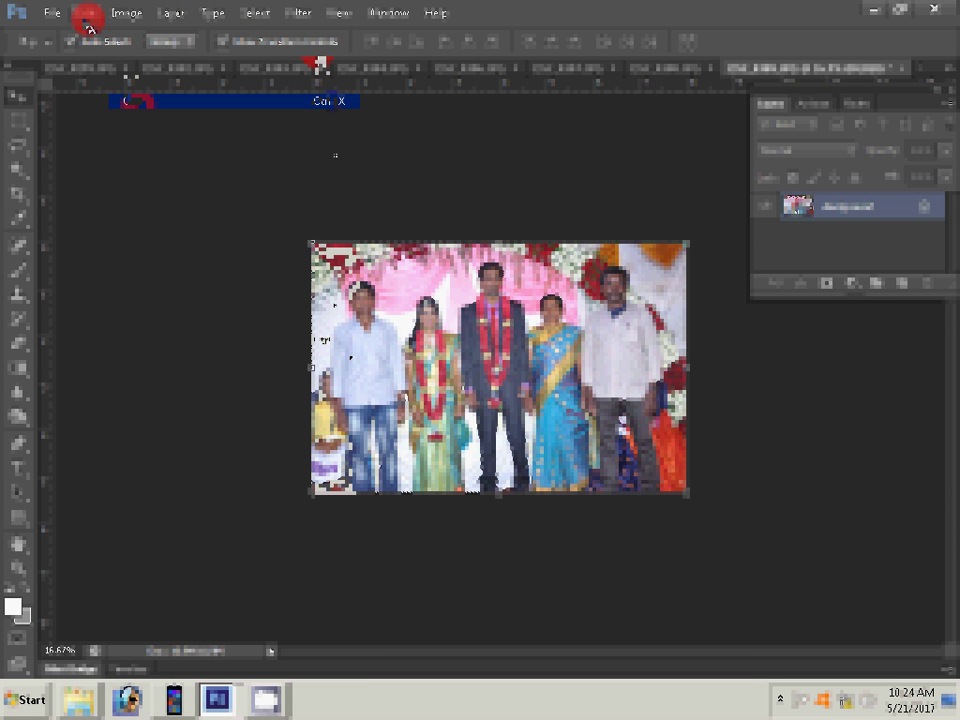
# Step: Close the photo without saving and Magic Wand-select the empty bottom-right album frame
pyautogui.click(898, 68)
pyautogui.click(473, 276)
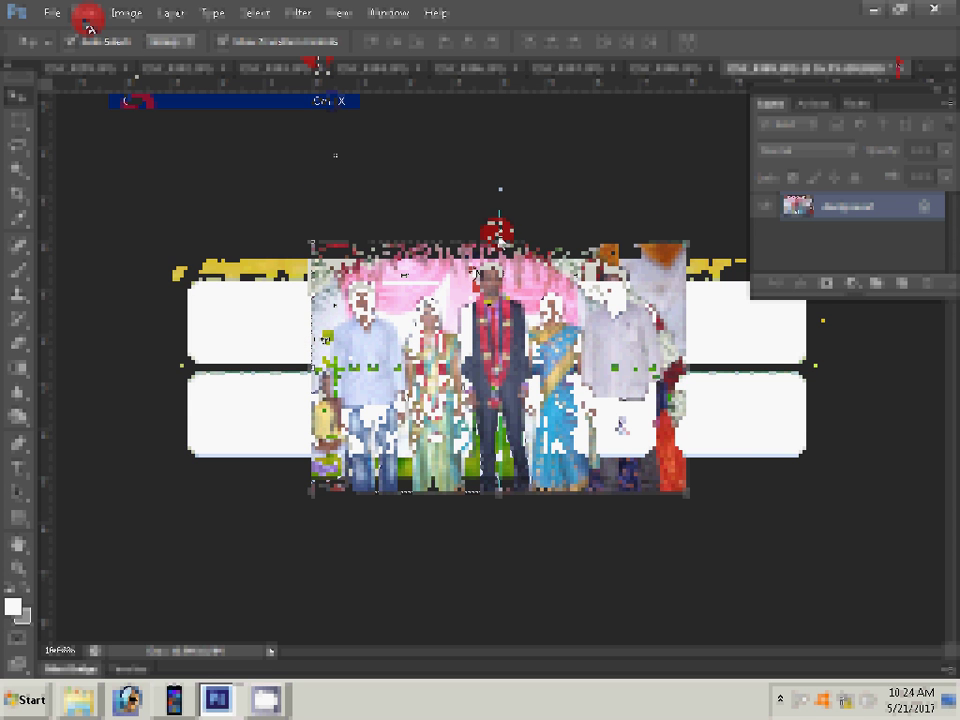
pyautogui.click(748, 428)
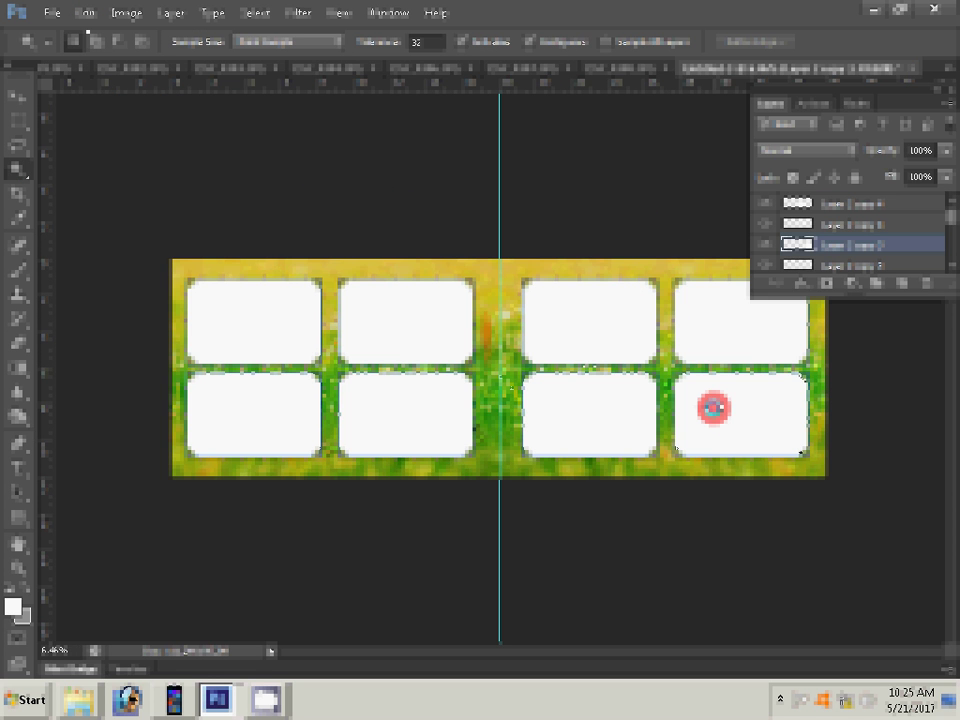
# Step: Paste Into the copied group photo inside the selected bottom-right frame
pyautogui.click(85, 13)
pyautogui.moveTo(150, 173)
pyautogui.click(428, 189)
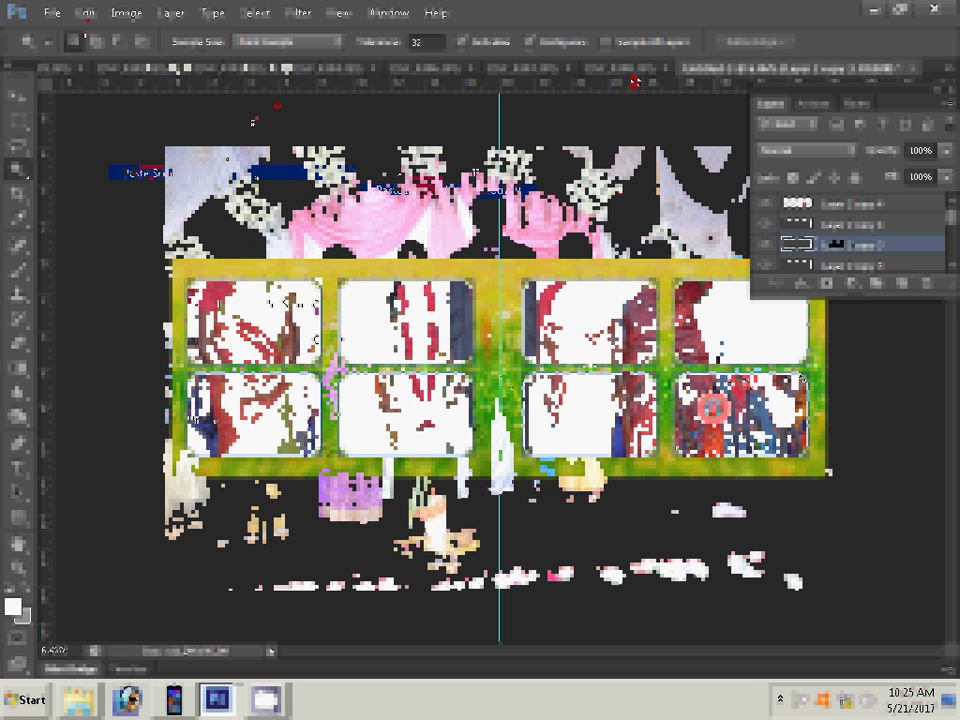
pyautogui.hotkey('ctrl', 'shift', 'Tab')
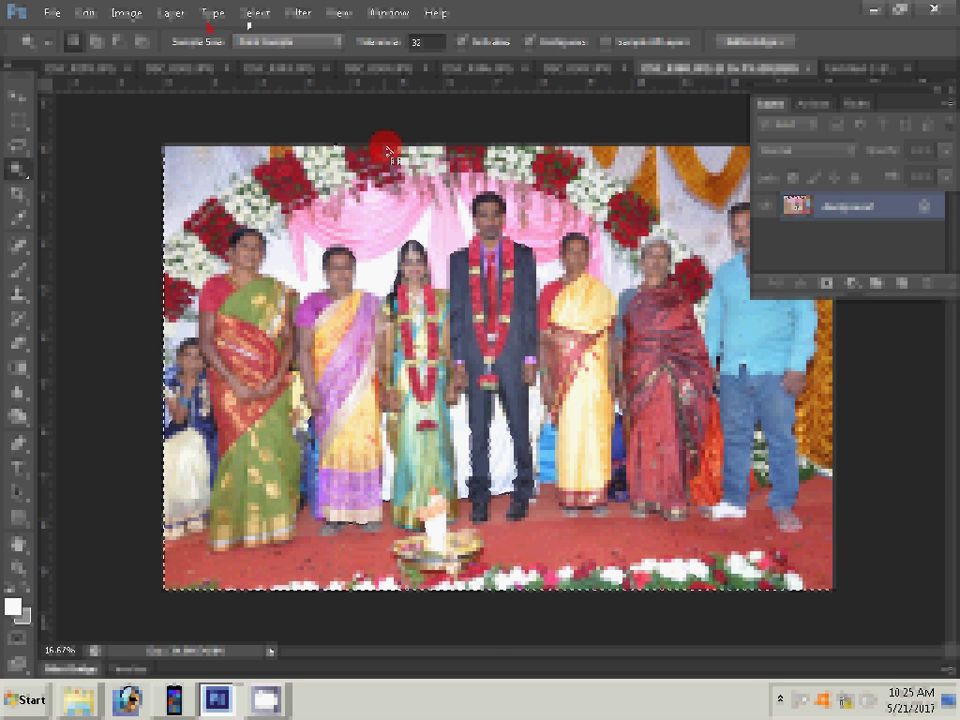
# Step: Resize group photo DSC_8184 to 8 inches wide via Image Size
pyautogui.hotkey('alt', 's')
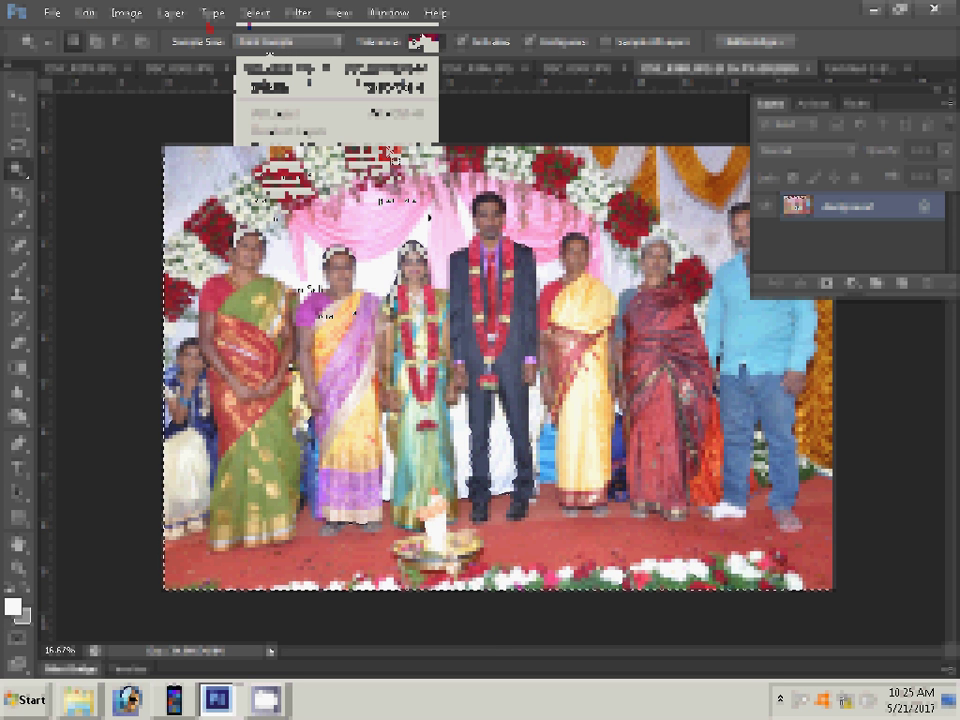
pyautogui.press('Escape')
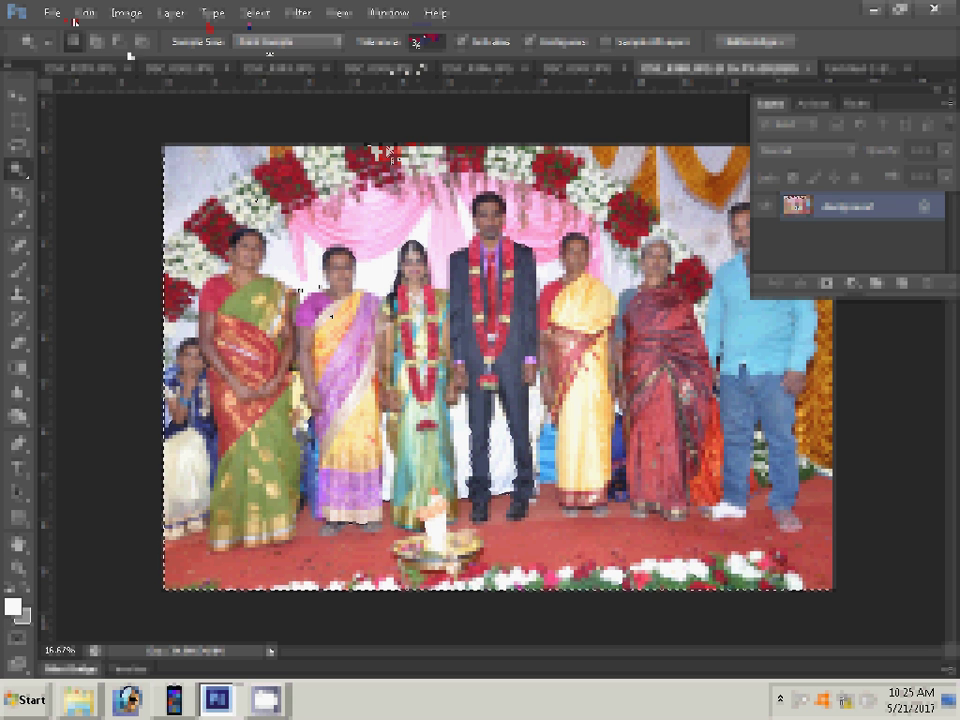
pyautogui.hotkey('alt', 'i')
pyautogui.press('Down')
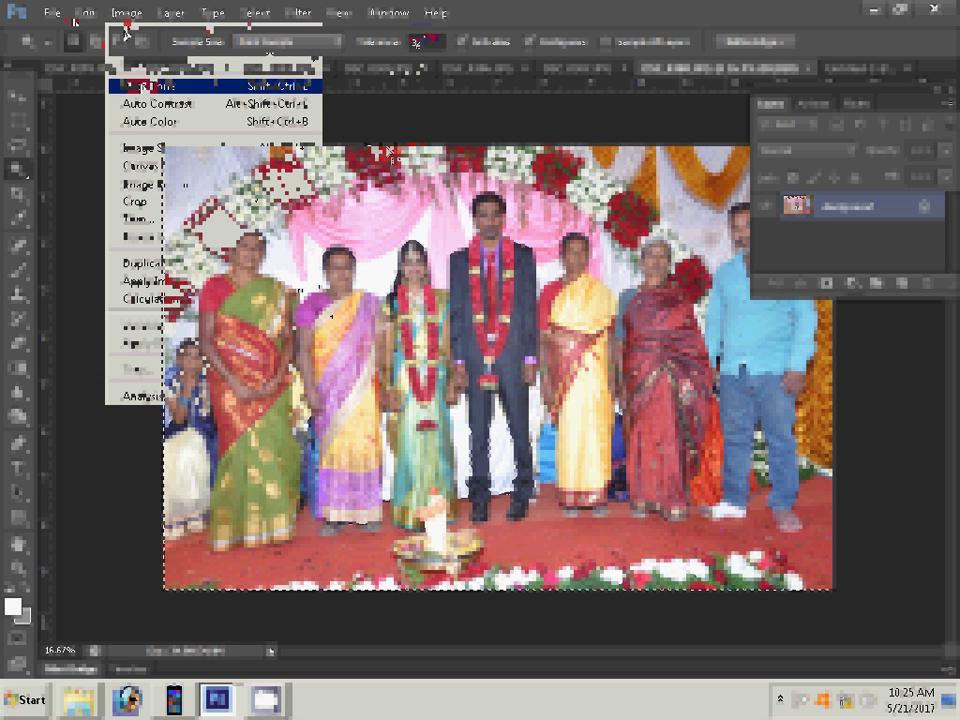
pyautogui.press('Down')
pyautogui.press('Down')
pyautogui.press('Down')
pyautogui.press('Up')
pyautogui.press('Return')
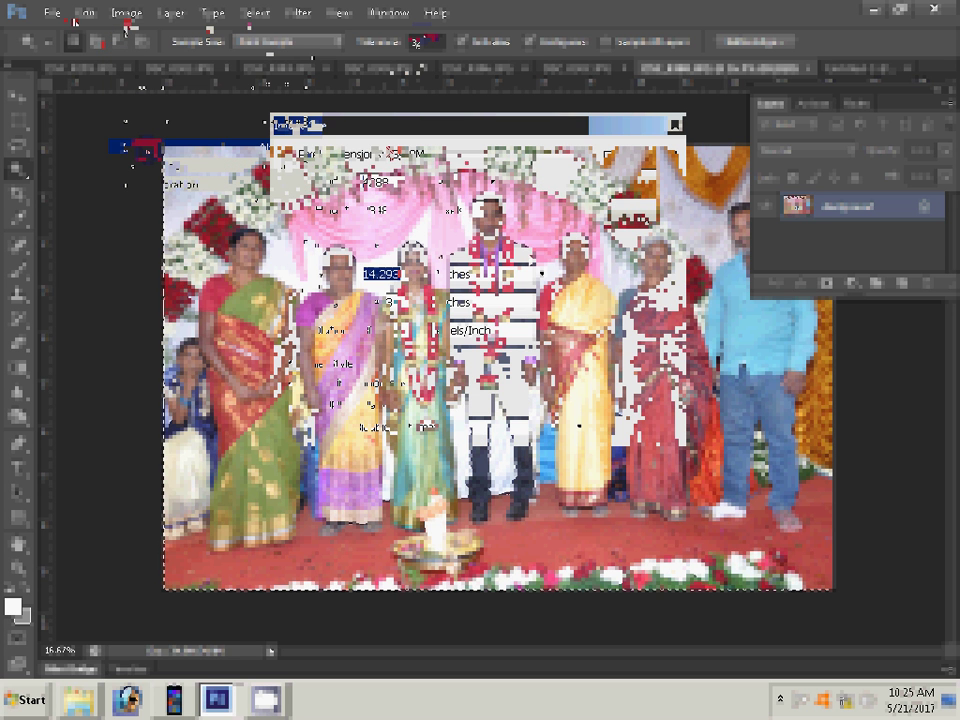
pyautogui.write('8')
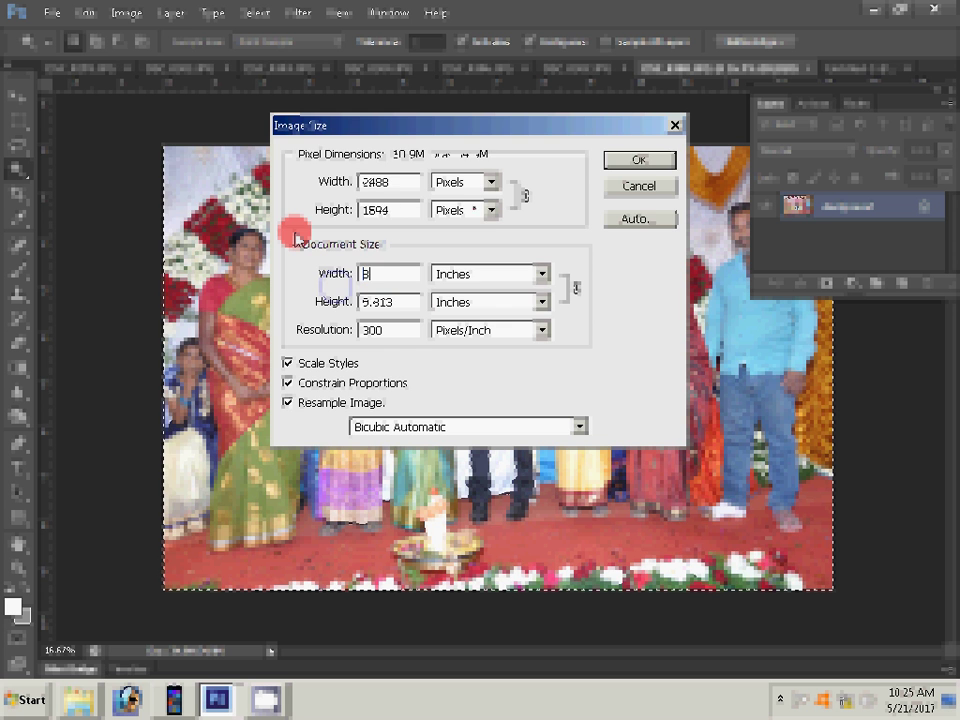
pyautogui.press('Return')
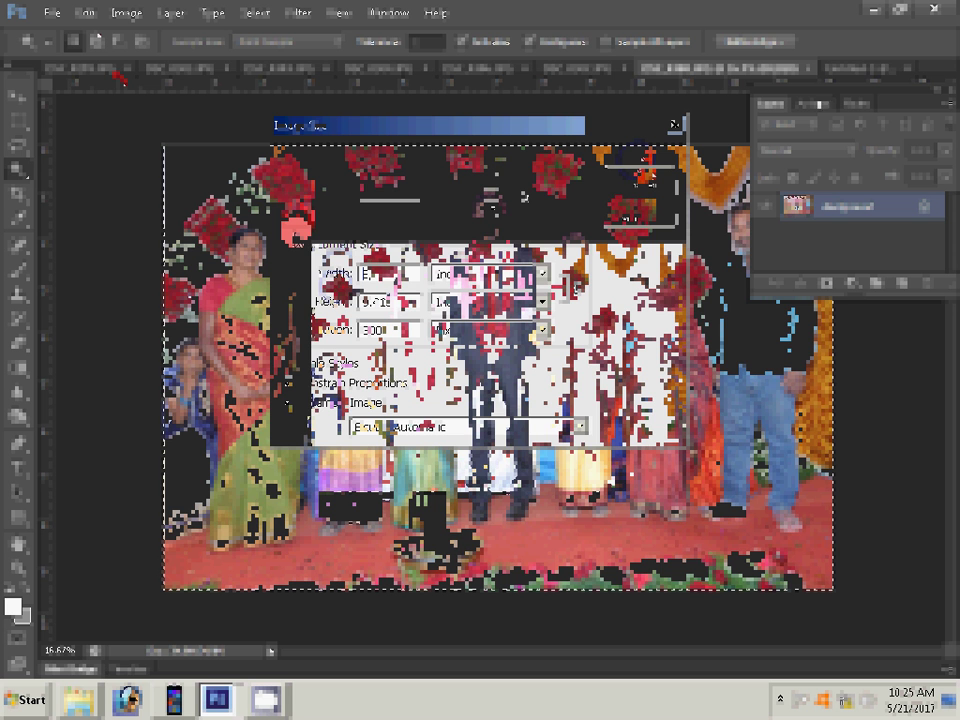
# Step: Close the resized group photo and Paste Into it in the album's top-right frame
pyautogui.click(808, 68)
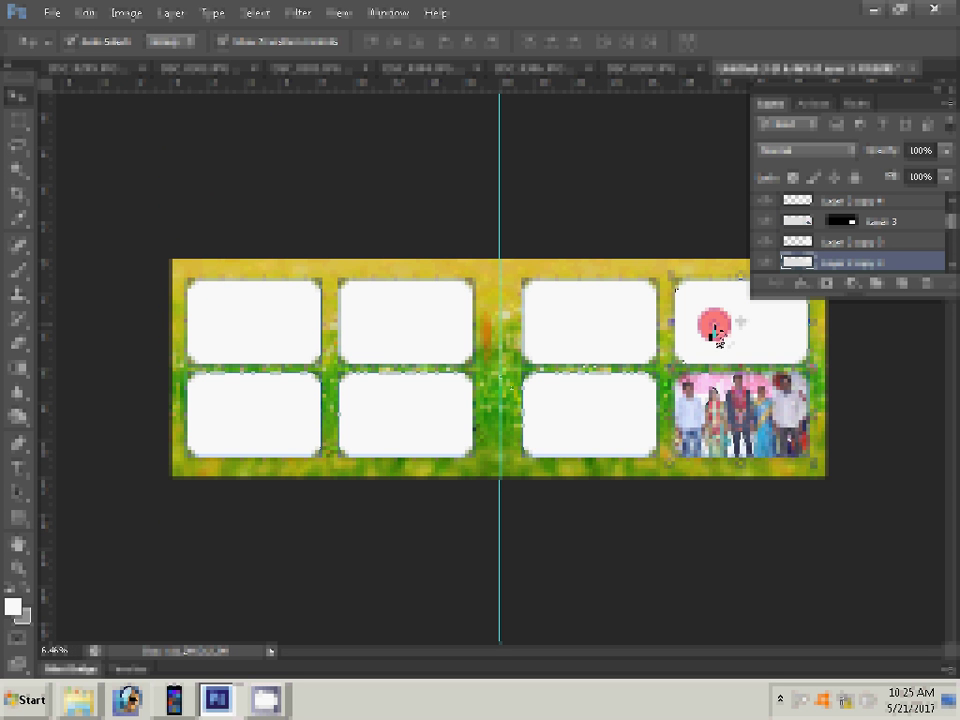
pyautogui.click(86, 13)
pyautogui.moveTo(232, 173)
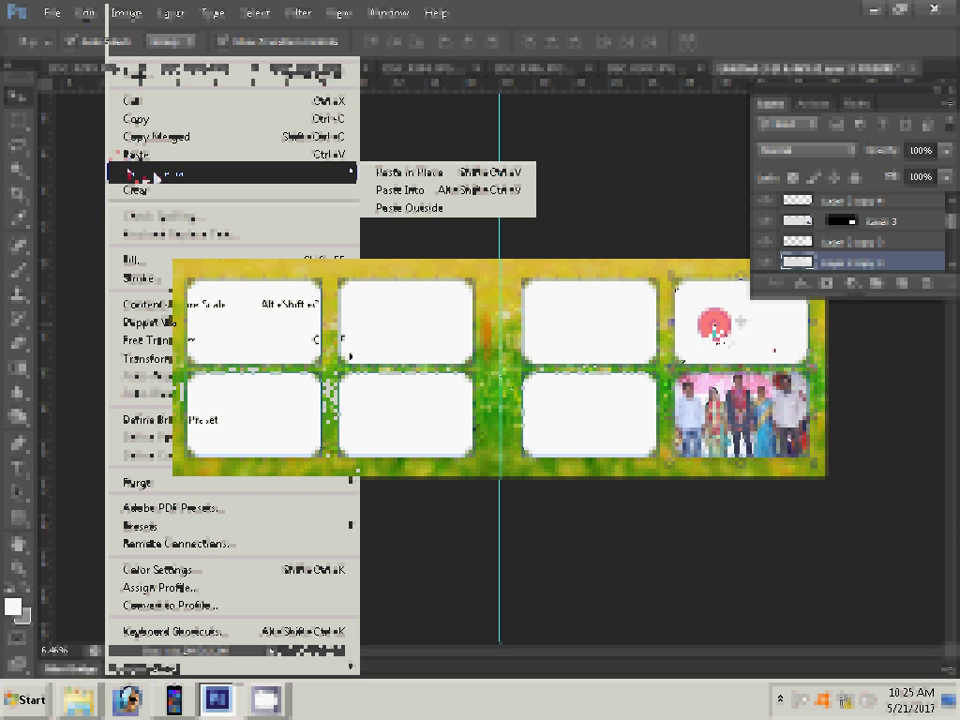
pyautogui.click(468, 191)
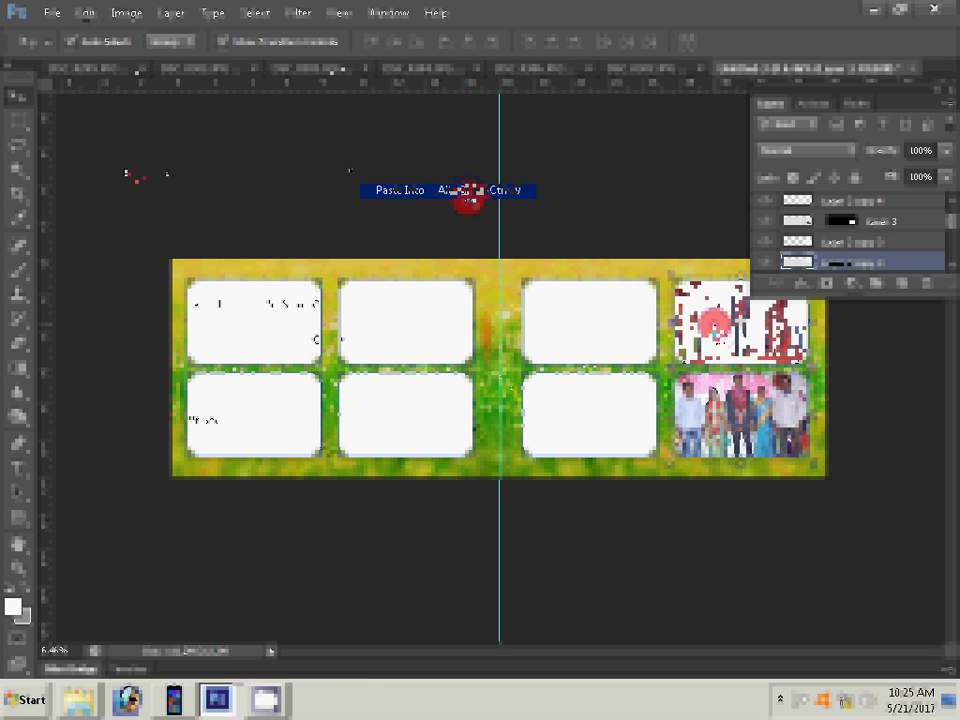
pyautogui.click(681, 71)
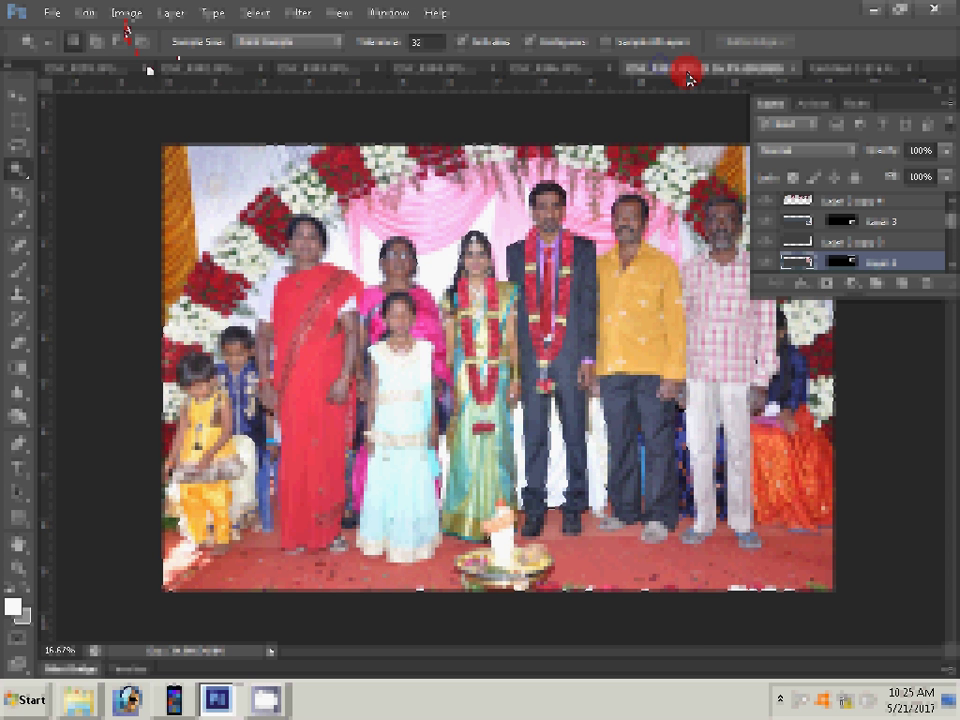
# Step: Reduce the family photo's Image Size width to 3
pyautogui.hotkey('ctrl', 'alt', 'i')
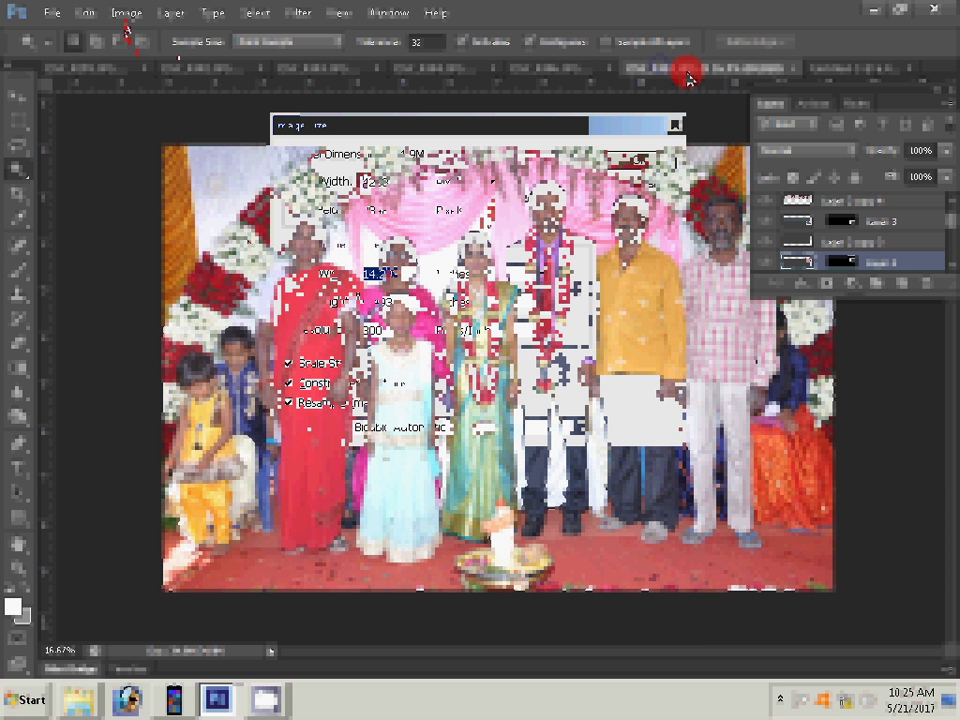
pyautogui.write('3')
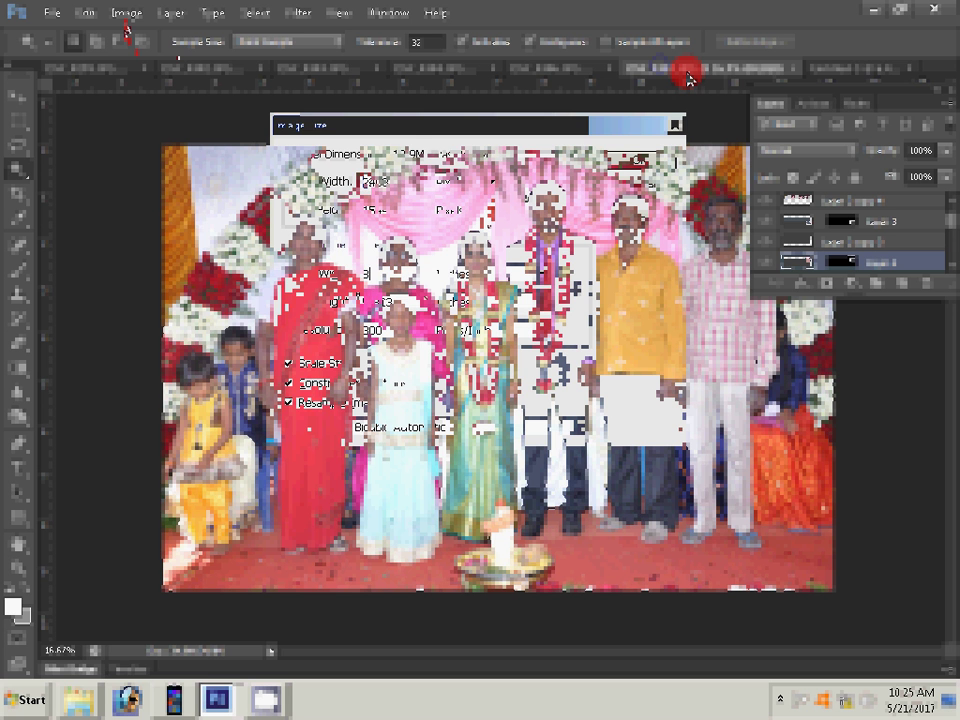
pyautogui.press('Return')
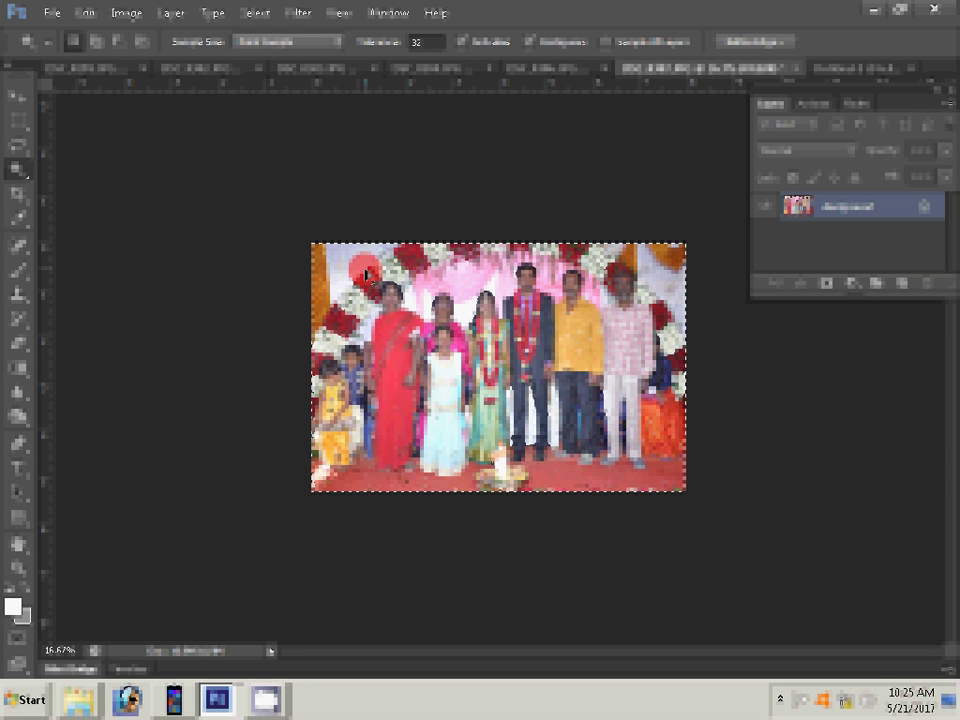
# Step: Paste Into the family photo in the bottom frame right of the centre fold
pyautogui.click(794, 70)
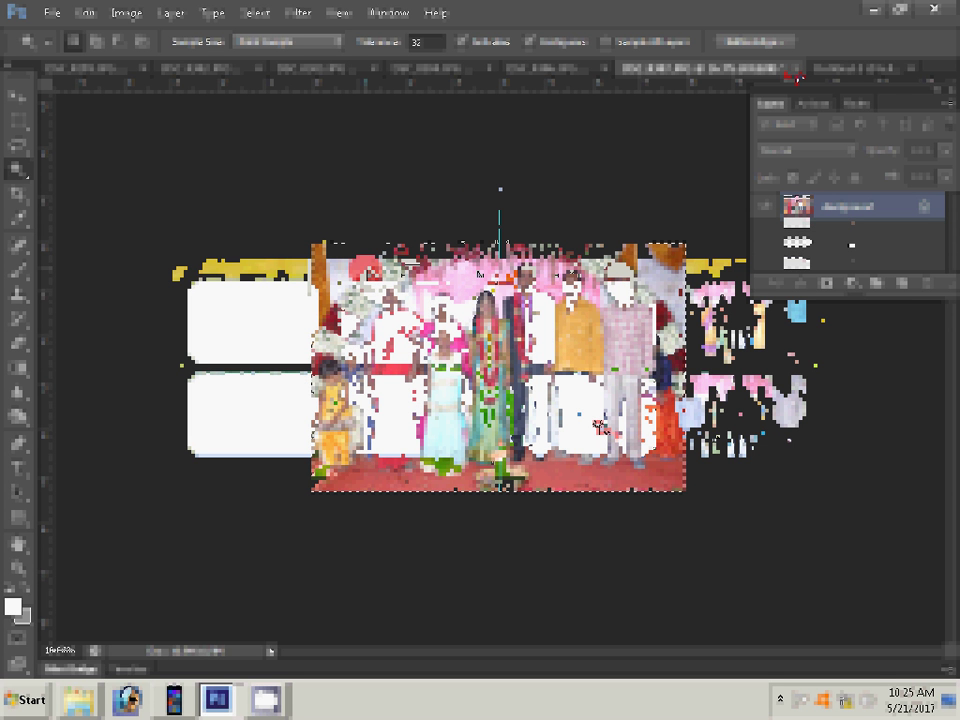
pyautogui.click(84, 13)
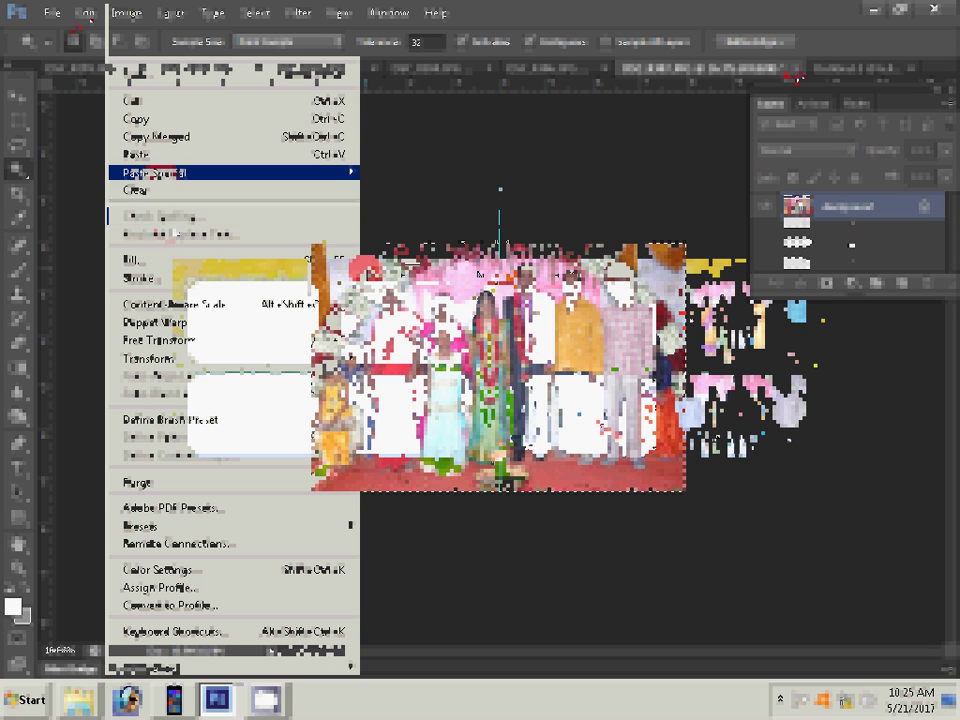
pyautogui.moveTo(165, 172)
pyautogui.click(480, 189)
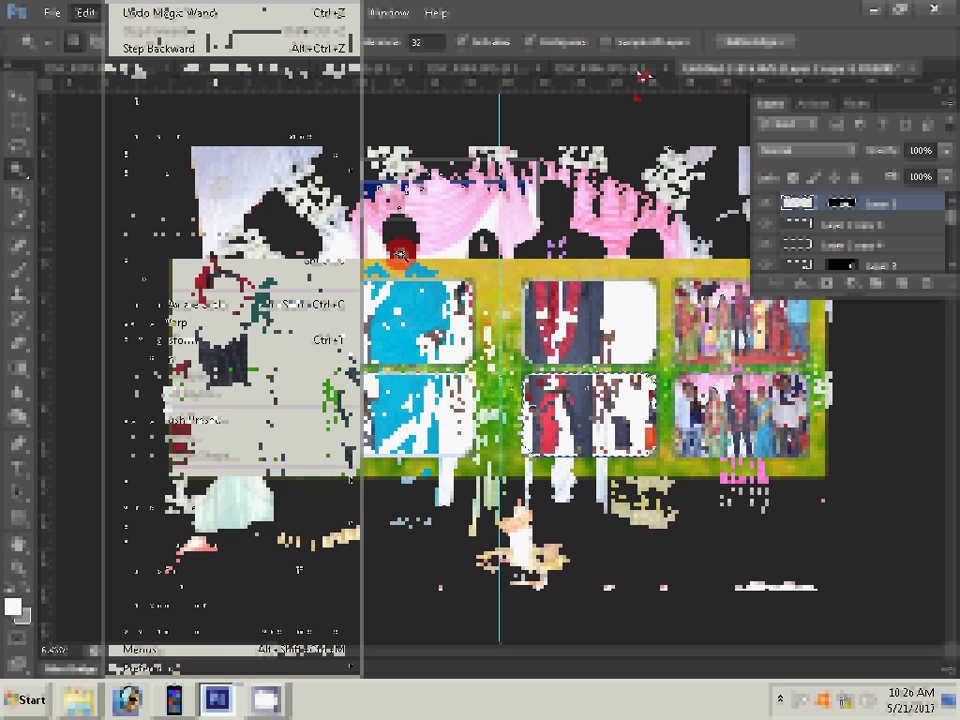
pyautogui.hotkey('alt', 'ctrl', 'i')
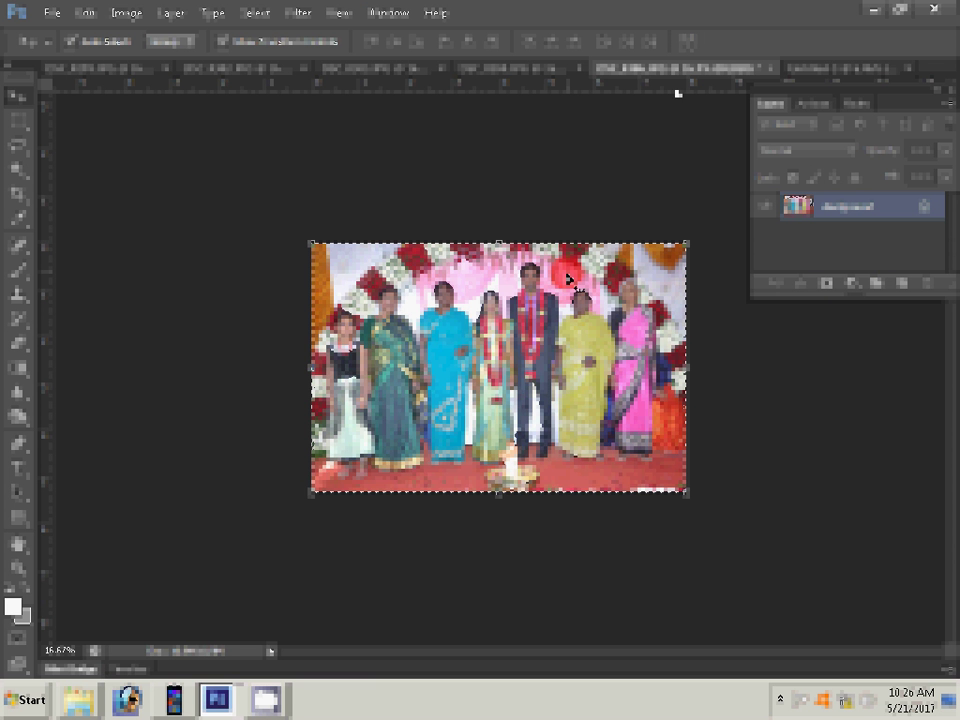
# Step: Paste Into the green-saree group photo in the top frame right of the centre fold, then resize couple photo DSC_8384
pyautogui.click(769, 67)
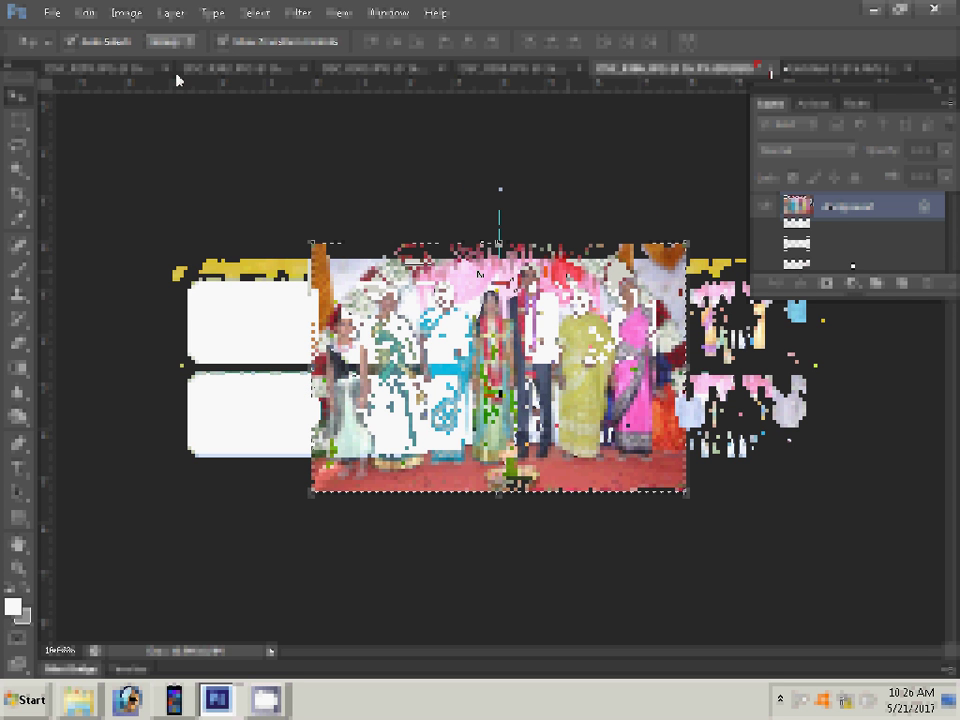
pyautogui.click(80, 13)
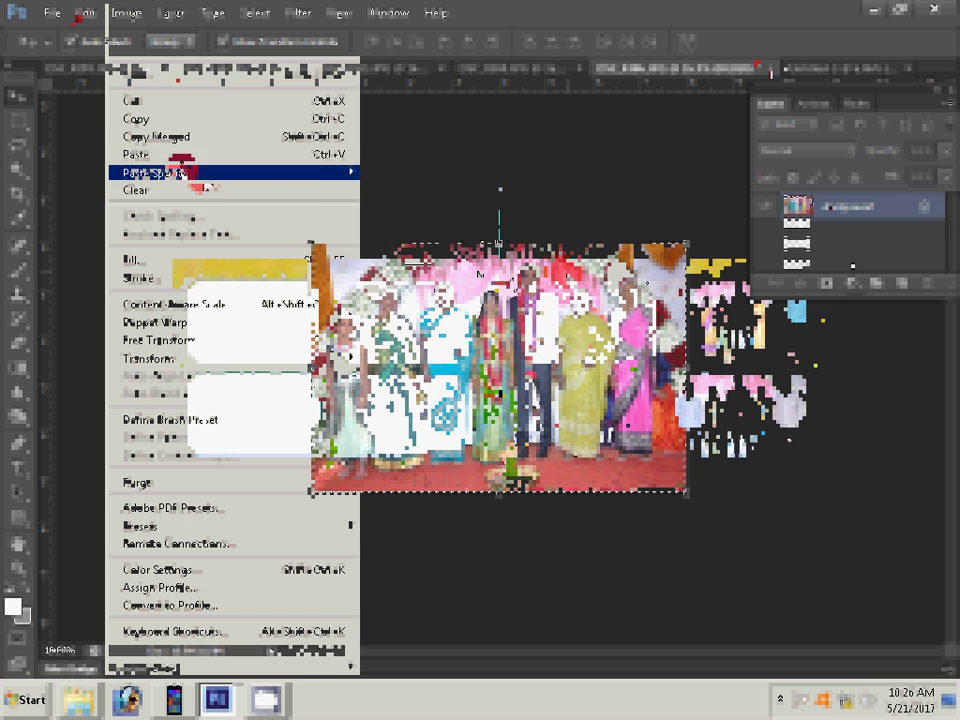
pyautogui.click(441, 189)
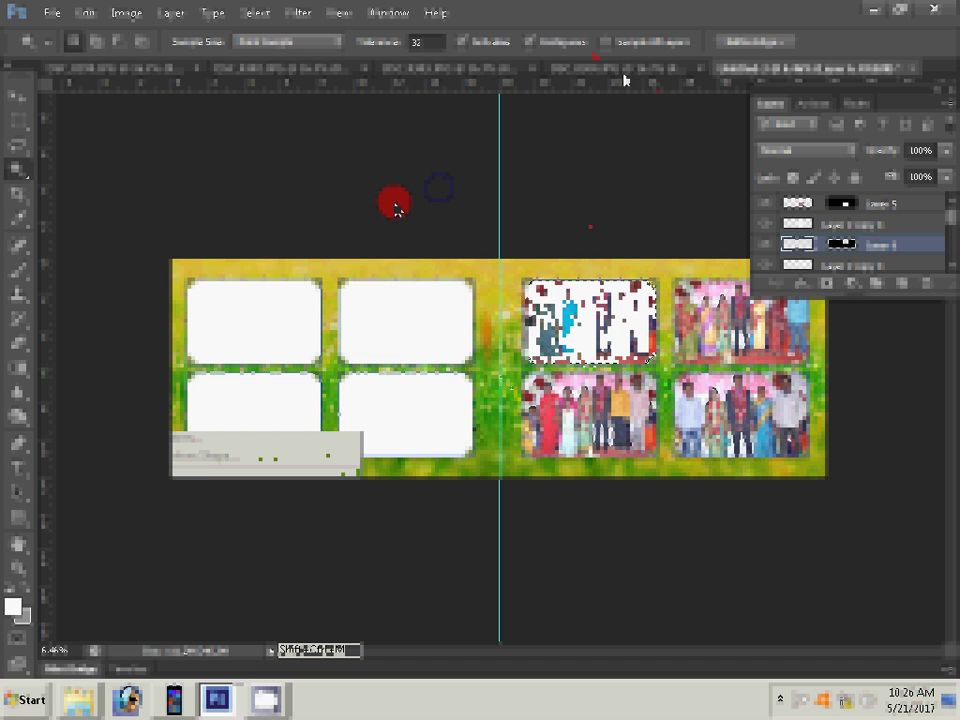
pyautogui.hotkey('ctrl', 'alt', 'i')
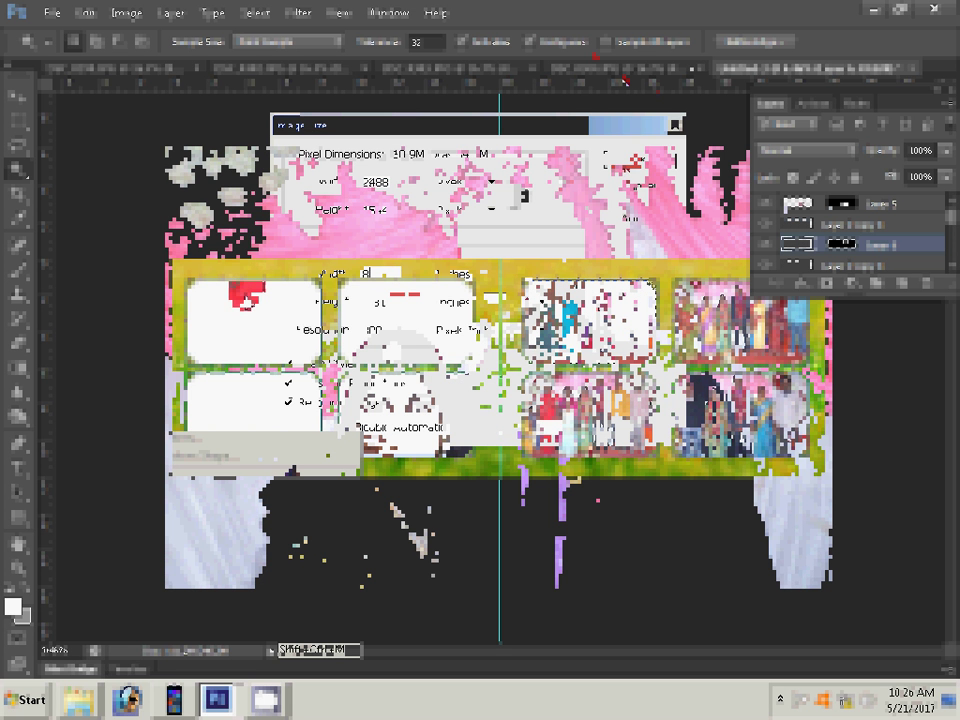
pyautogui.click(625, 70)
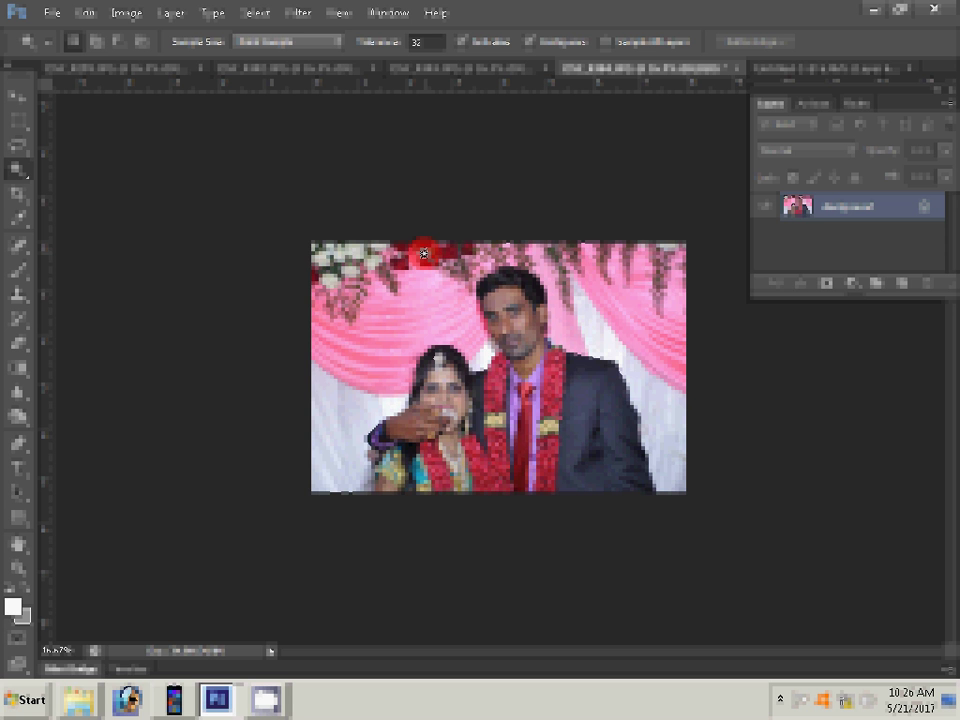
# Step: Paste Into the bride-and-groom close-up in the bottom frame left of the fold, then resize the next photo
pyautogui.click(738, 68)
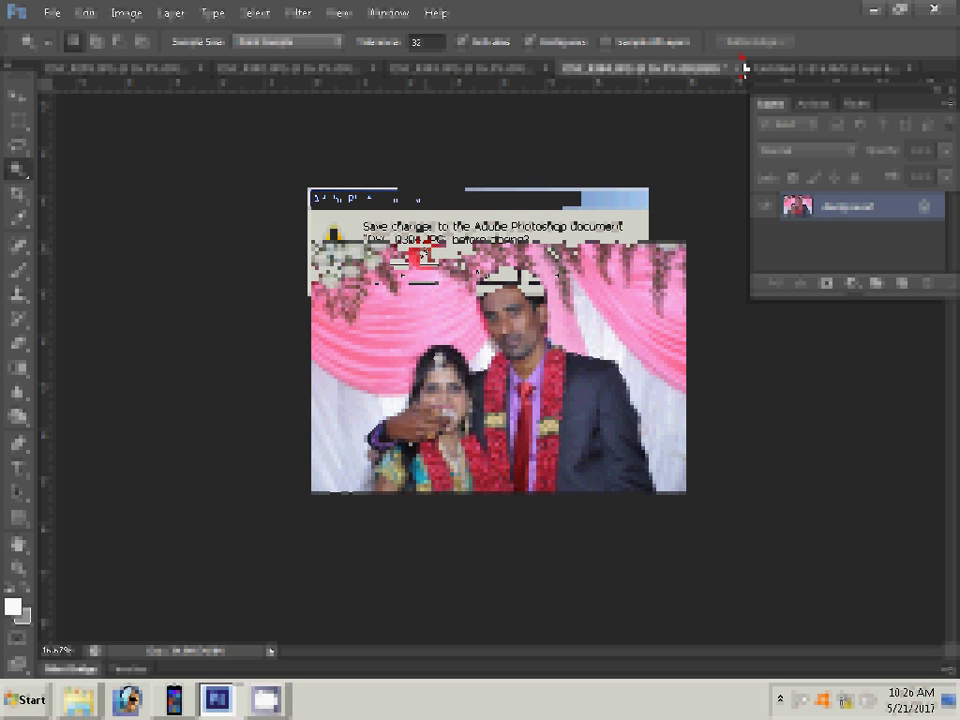
pyautogui.press('n')
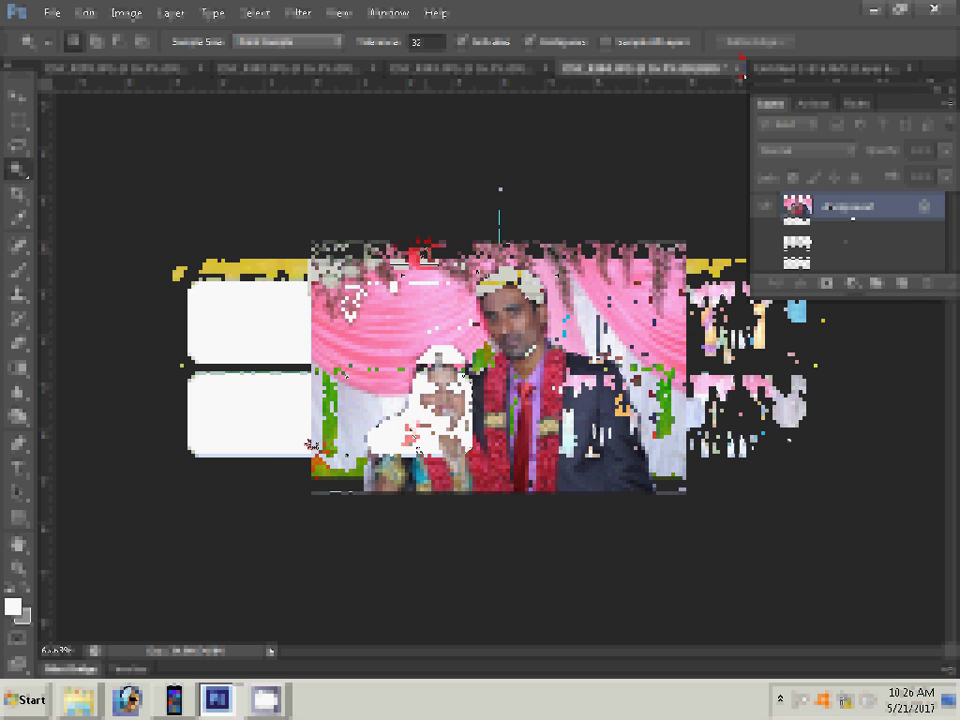
pyautogui.click(85, 13)
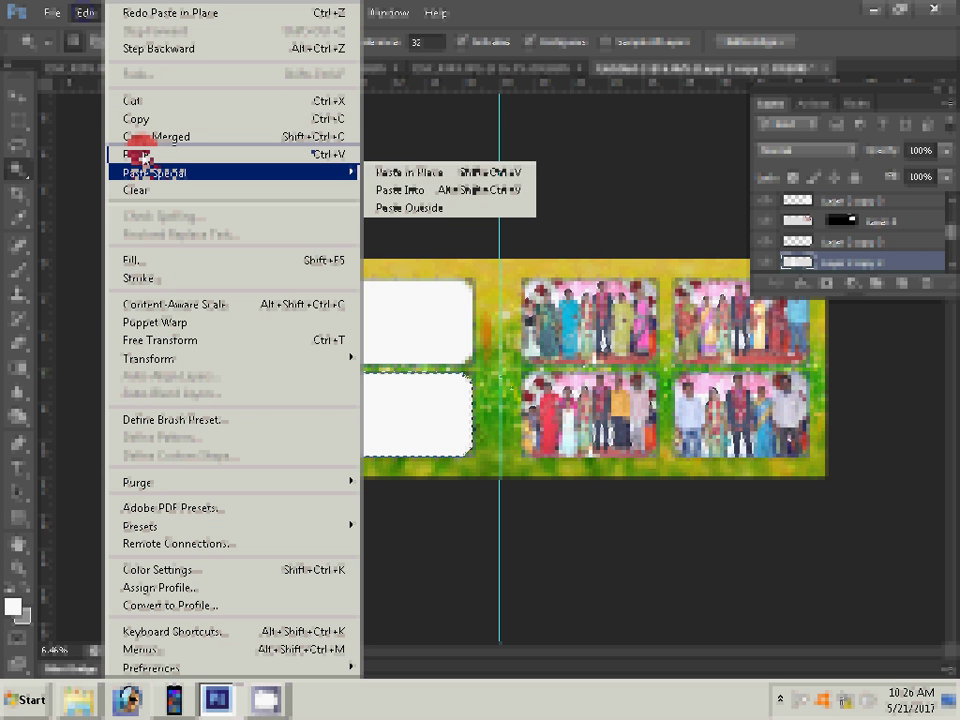
pyautogui.click(487, 188)
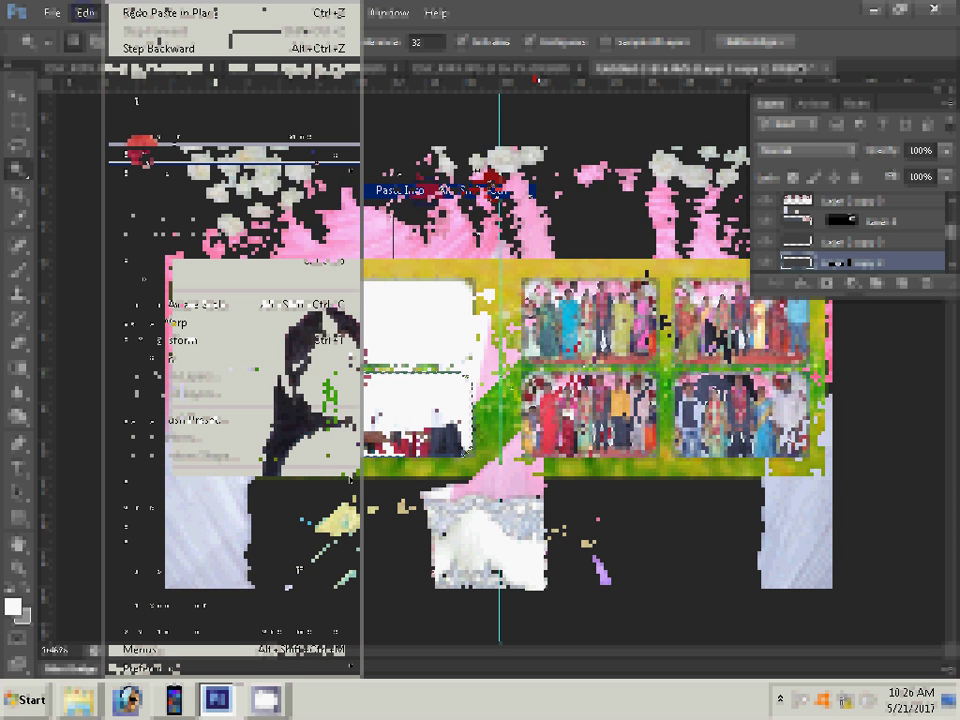
pyautogui.hotkey('ctrl', 'alt', 'i')
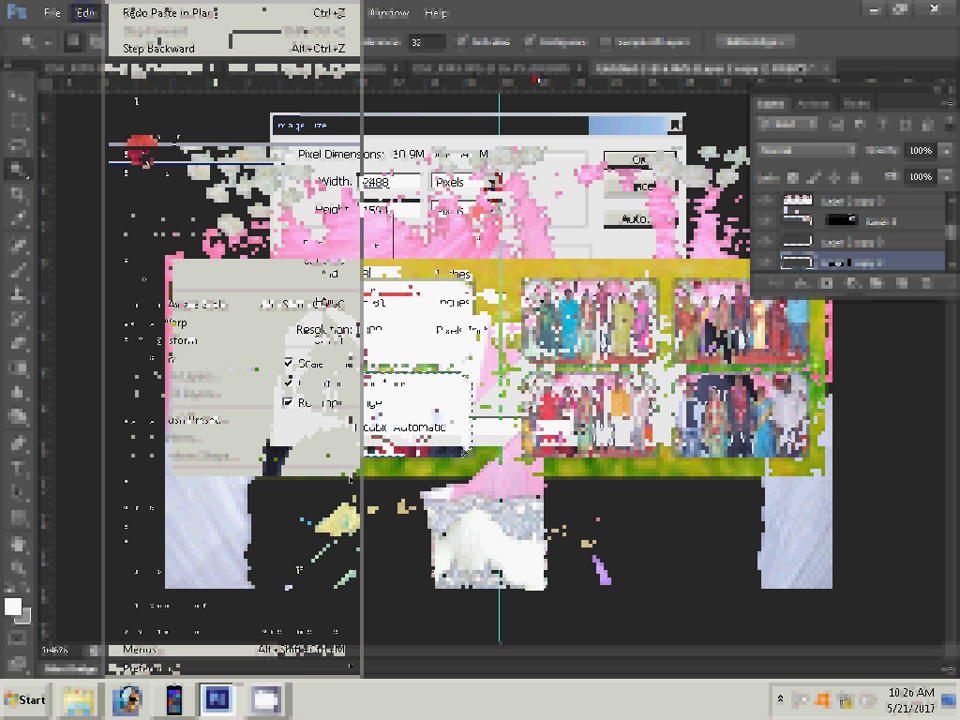
pyautogui.click(627, 160)
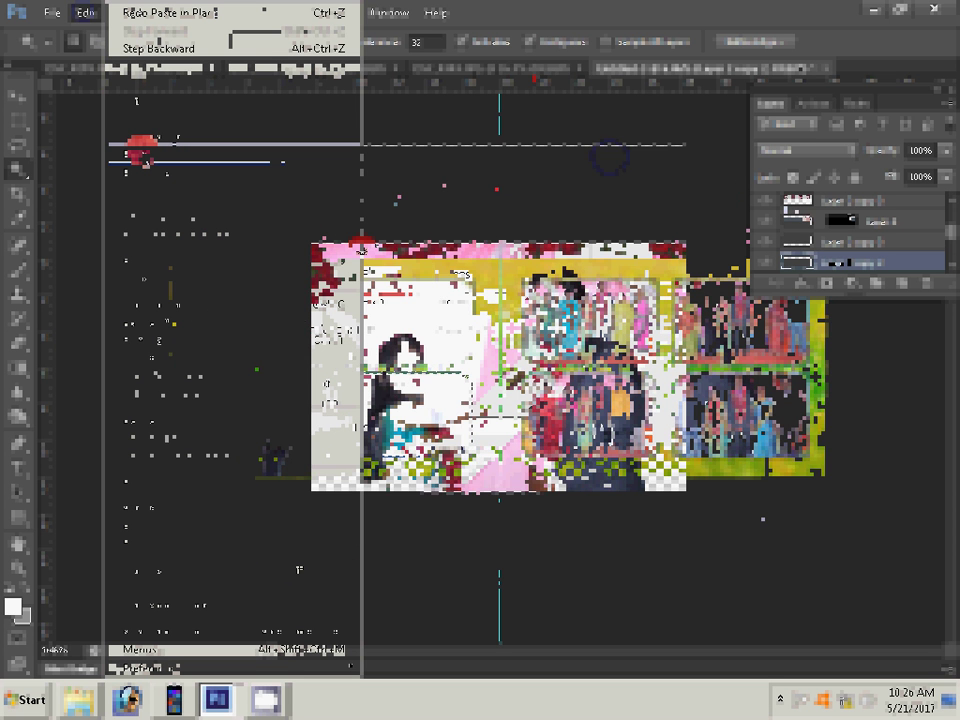
# Step: Close the current photo document without saving its changes
pyautogui.hotkey('ctrl', 'shift', 'Tab')
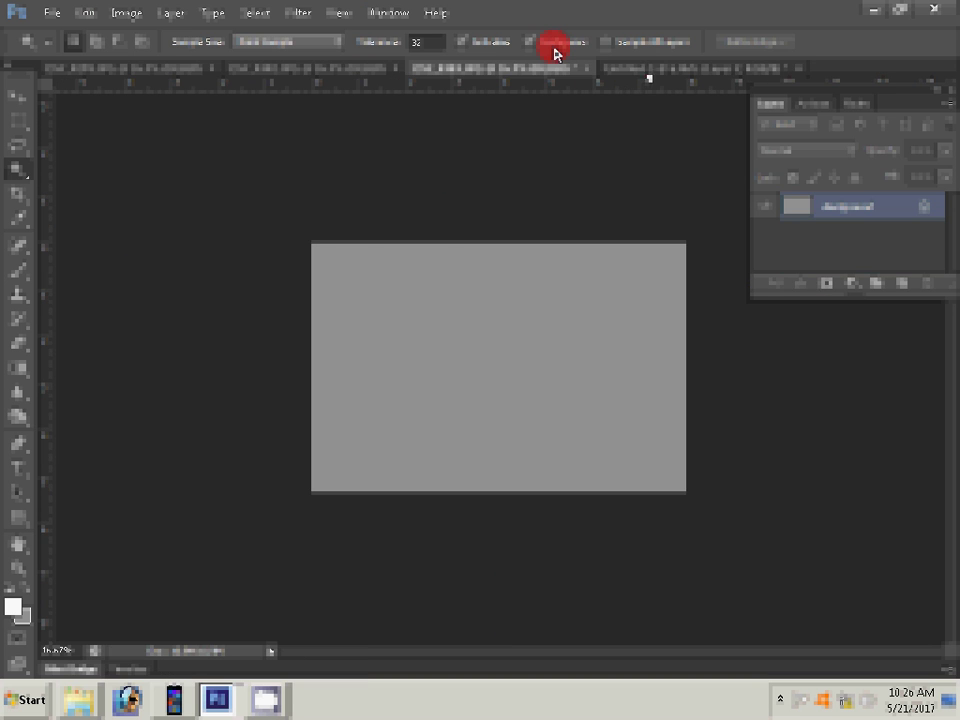
pyautogui.hotkey('ctrl', 'w')
pyautogui.press('n')
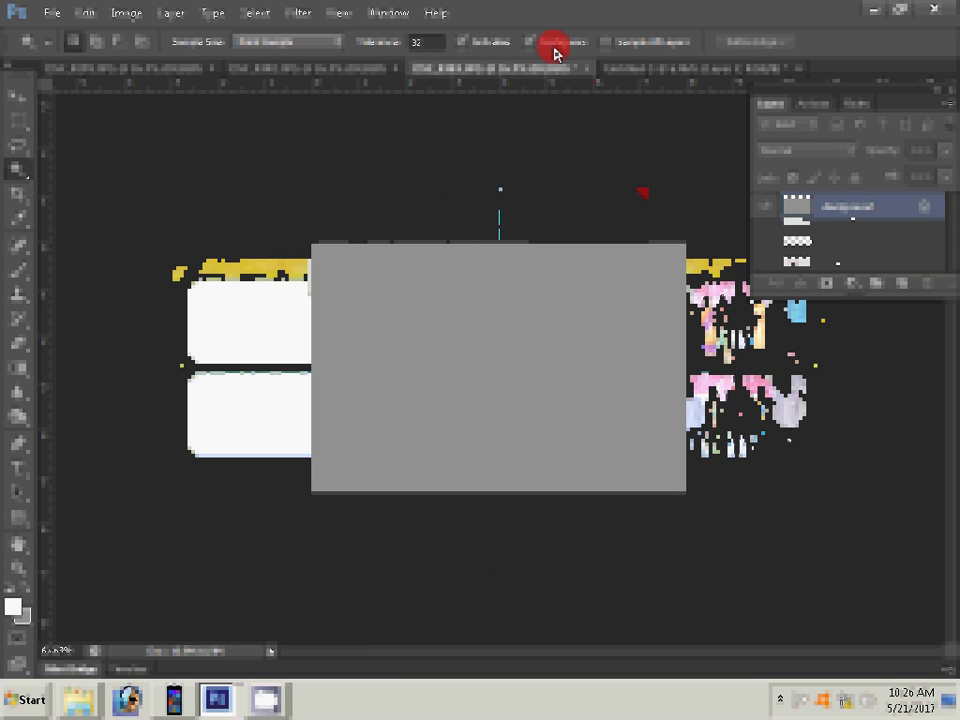
# Step: Paste the couple photo into the second column's top frame, resize it, and discard the spare photo
pyautogui.click(72, 44)
pyautogui.click(86, 14)
pyautogui.moveTo(160, 172)
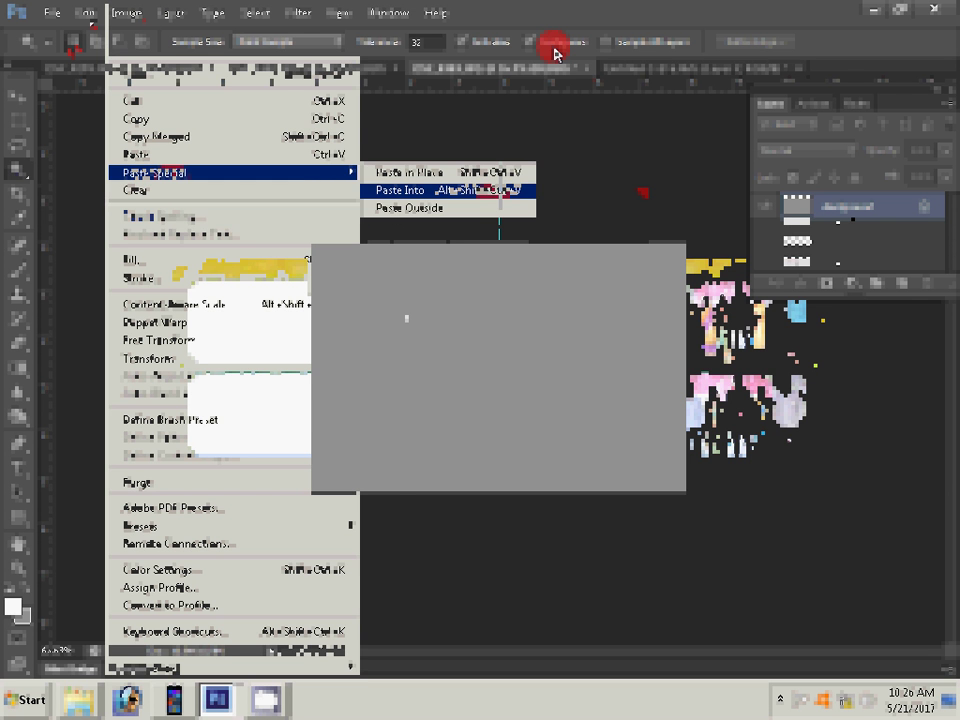
pyautogui.click(500, 190)
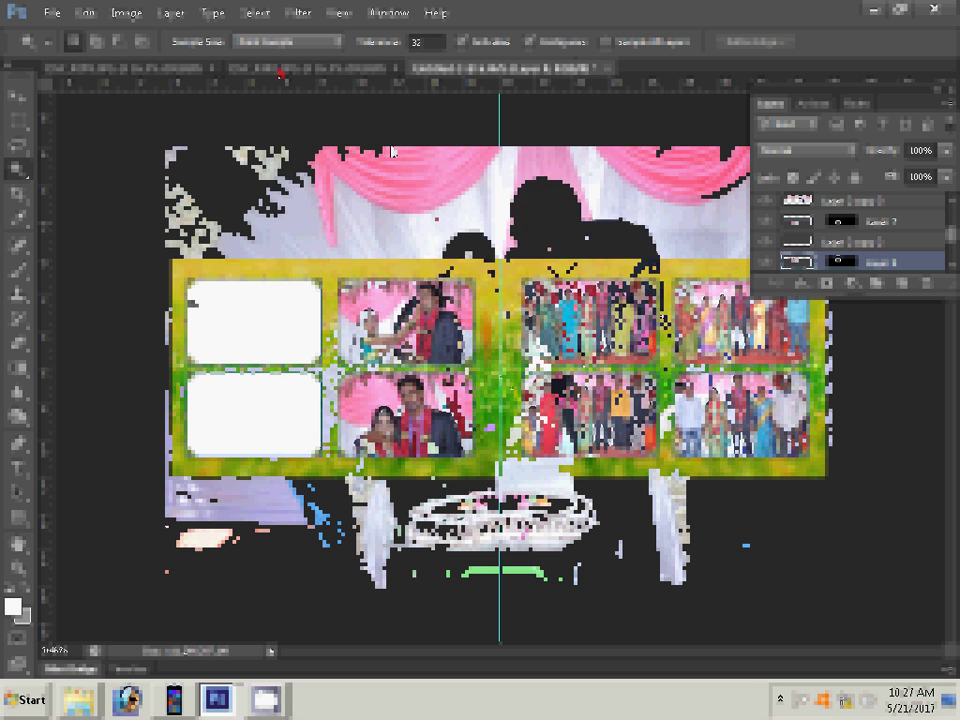
pyautogui.hotkey('ctrl', 'alt', 'i')
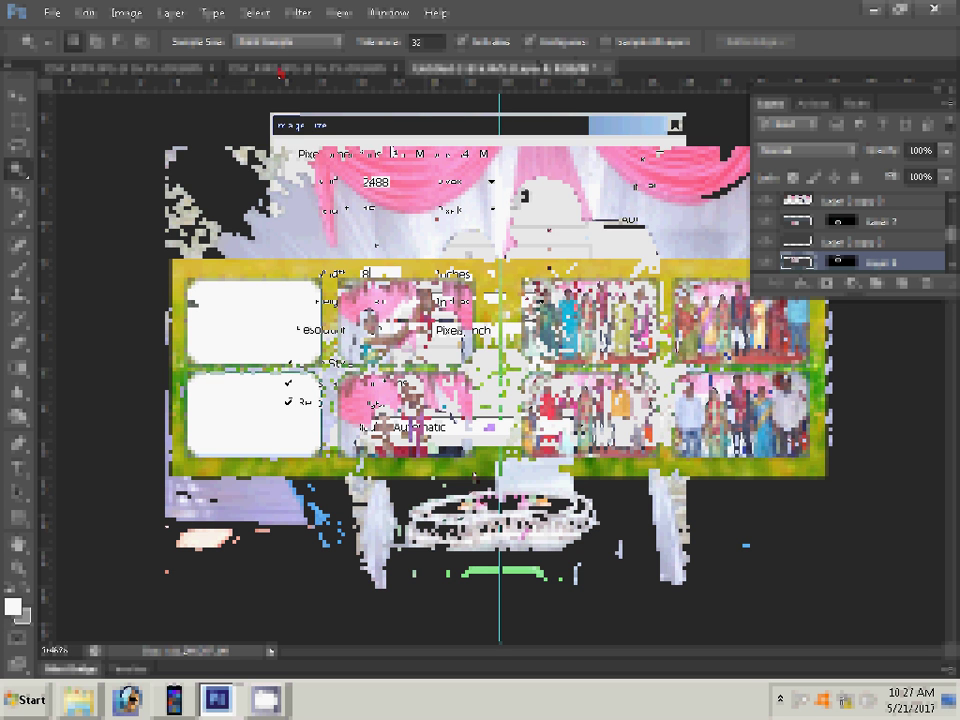
pyautogui.press('Return')
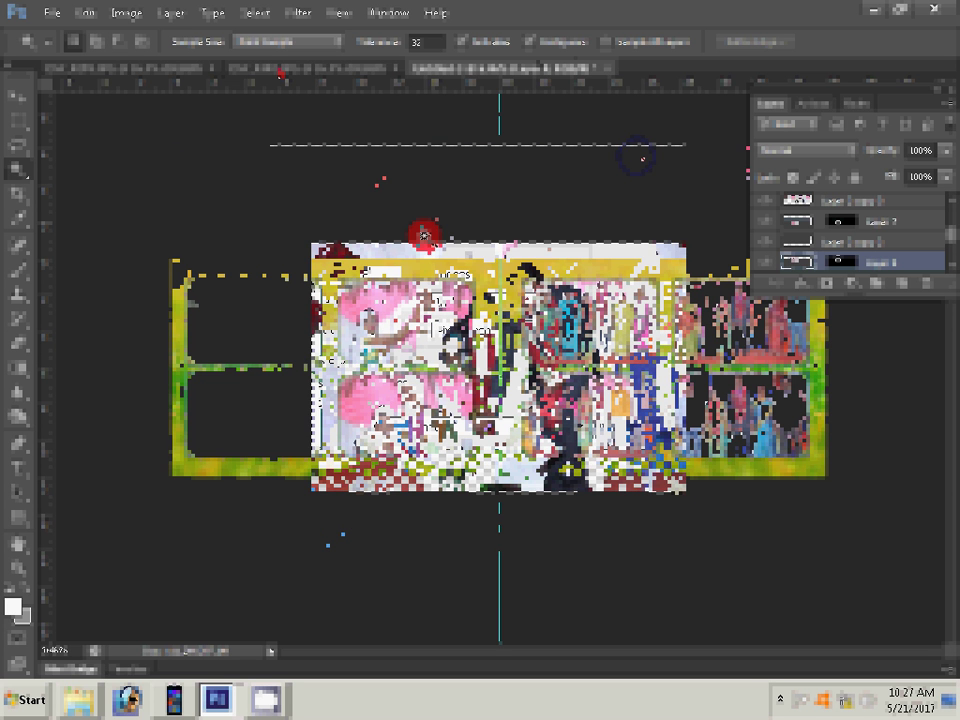
pyautogui.click(402, 68)
pyautogui.click(489, 276)
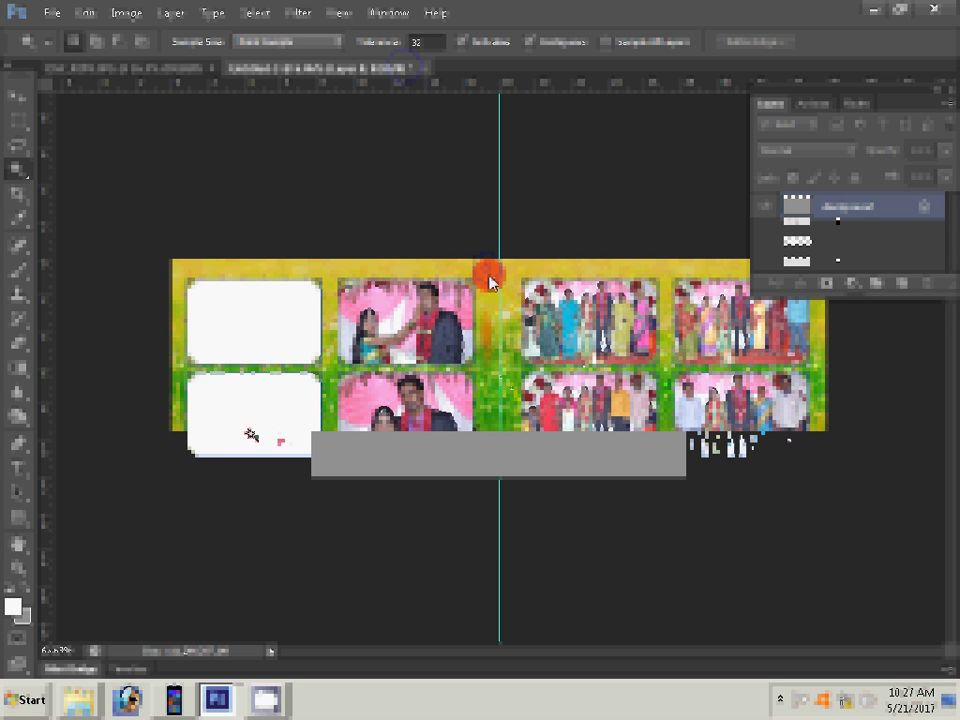
# Step: Paste the wedding photo into the left-column frame and resize the cake photo to 3 inches wide
pyautogui.click(85, 13)
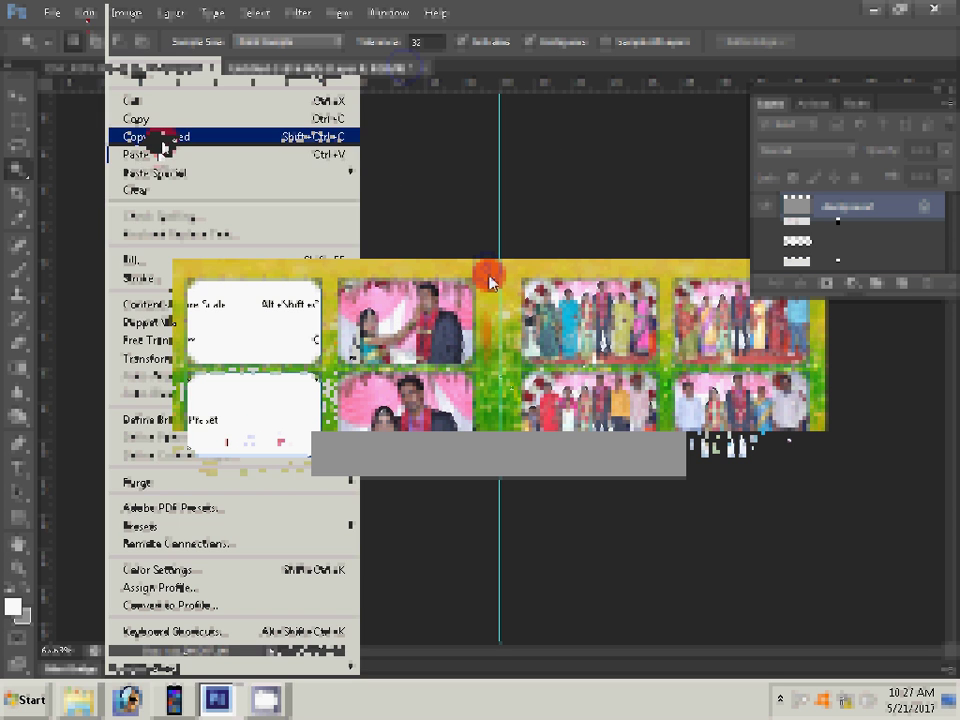
pyautogui.moveTo(160, 172)
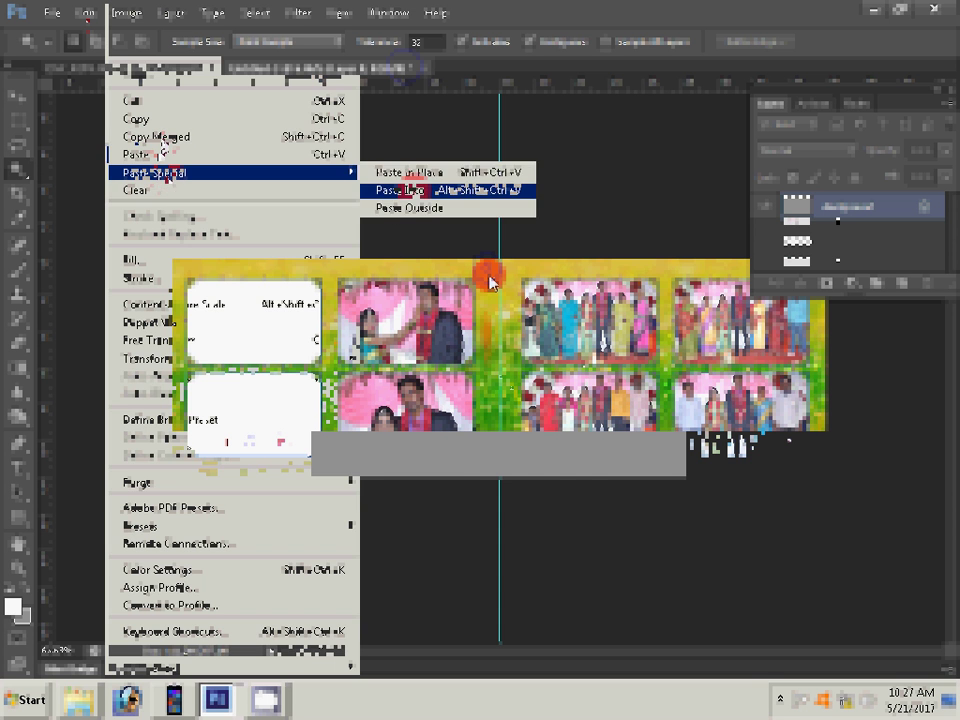
pyautogui.click(413, 190)
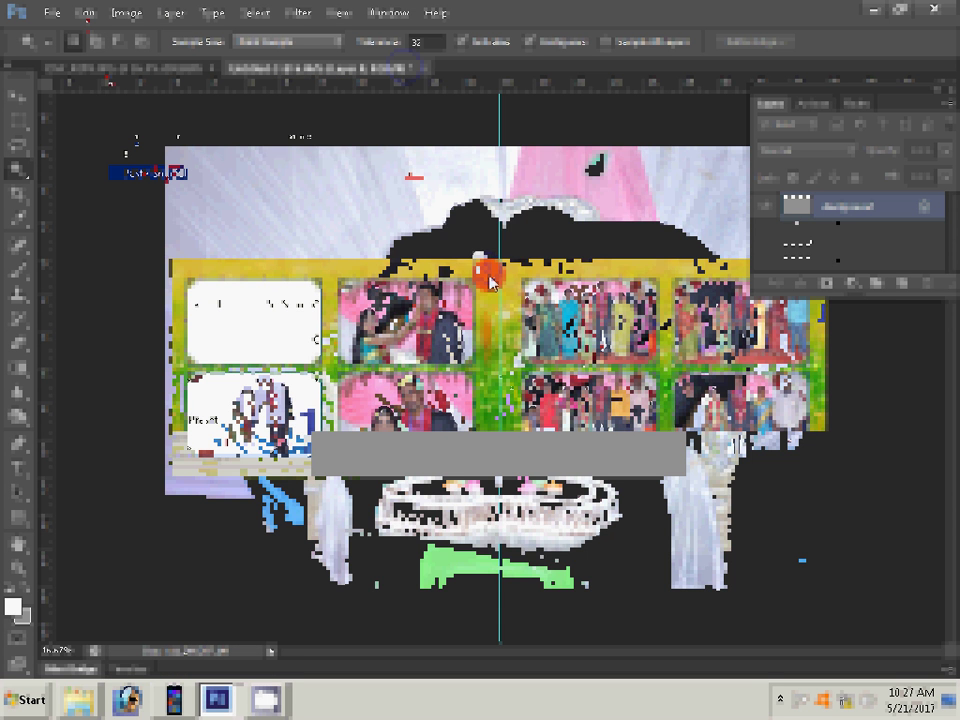
pyautogui.hotkey('ctrl', 'alt', 'i')
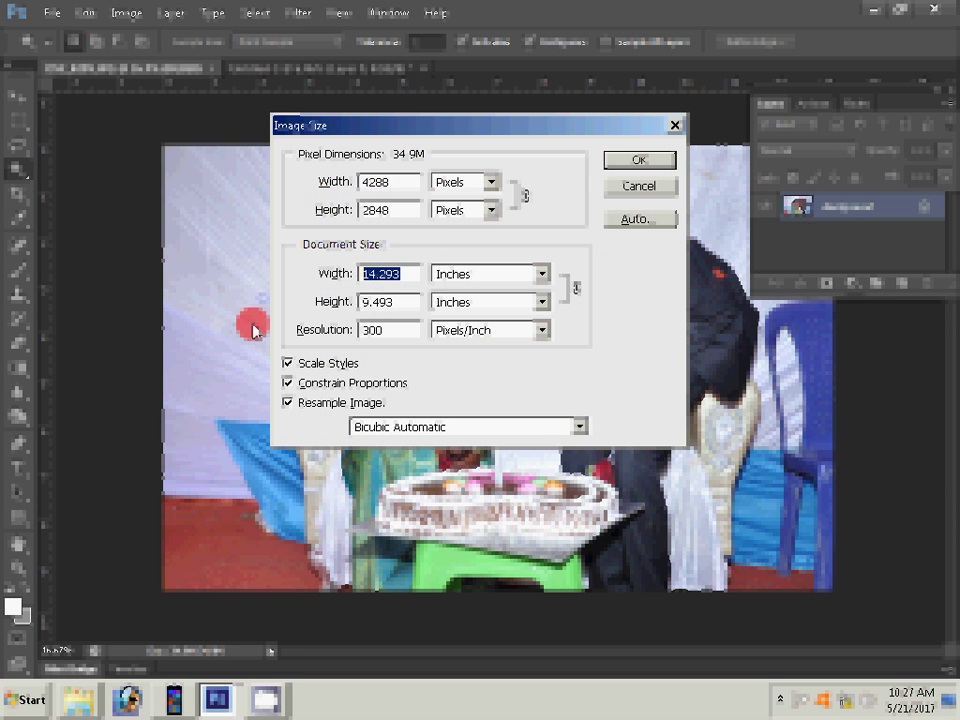
pyautogui.write('3')
pyautogui.press('Return')
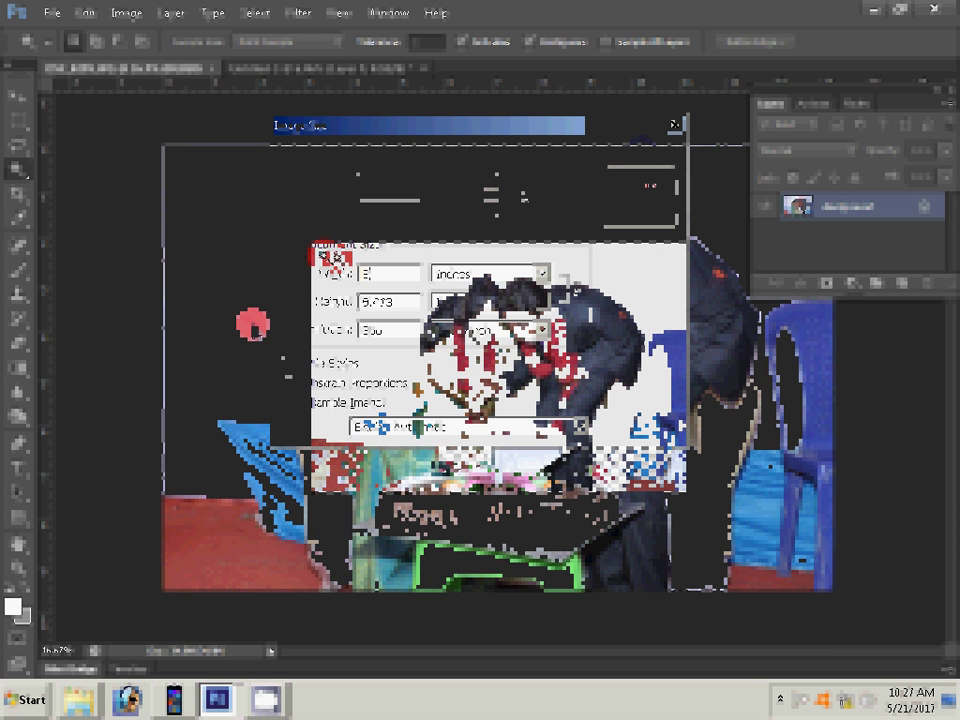
# Step: Close DSC_0209.JPG without saving and return to the album spread
pyautogui.click(213, 67)
pyautogui.press('n')
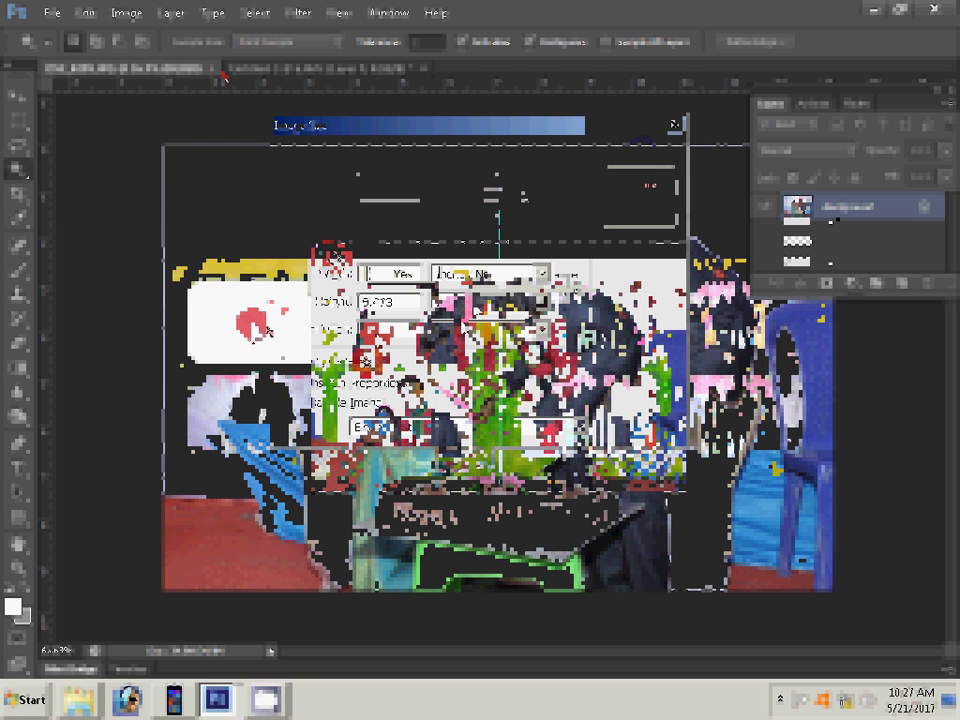
pyautogui.click(86, 13)
# Step: Paste the cake-cutting photo into the top-left frame and save the spread as Photoshop file 033
pyautogui.click(167, 170)
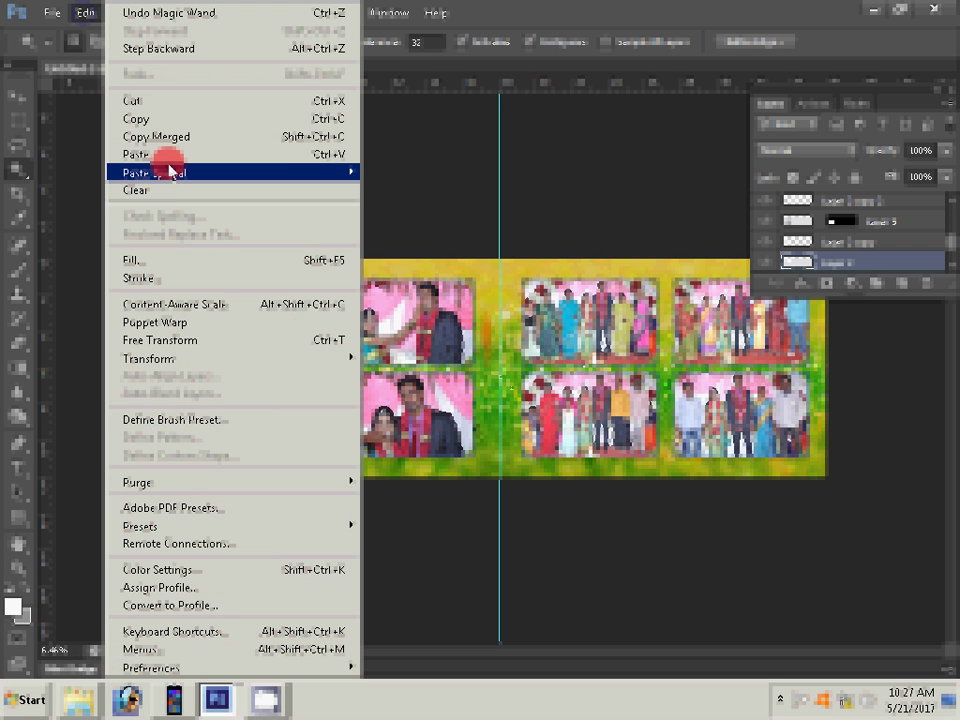
pyautogui.click(498, 190)
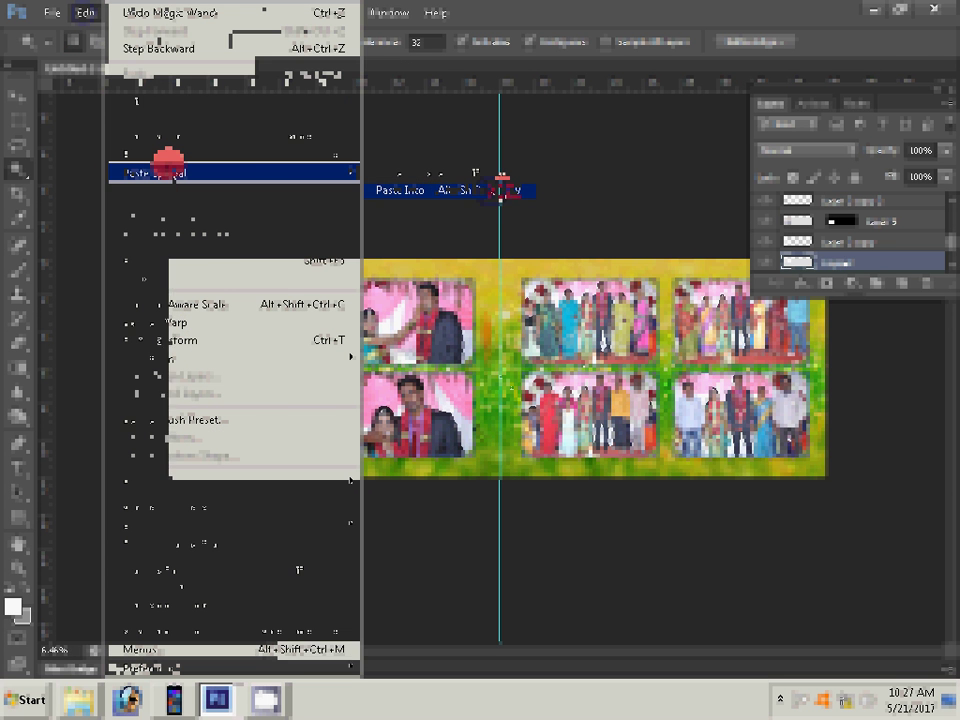
pyautogui.hotkey('ctrl', 'shift', 's')
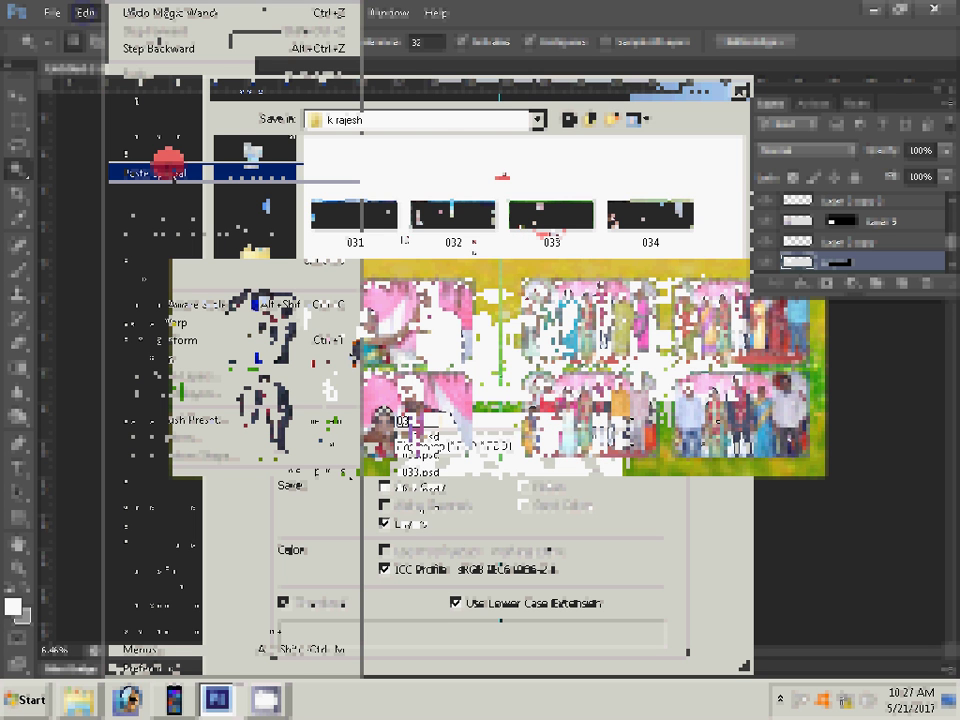
pyautogui.write('033')
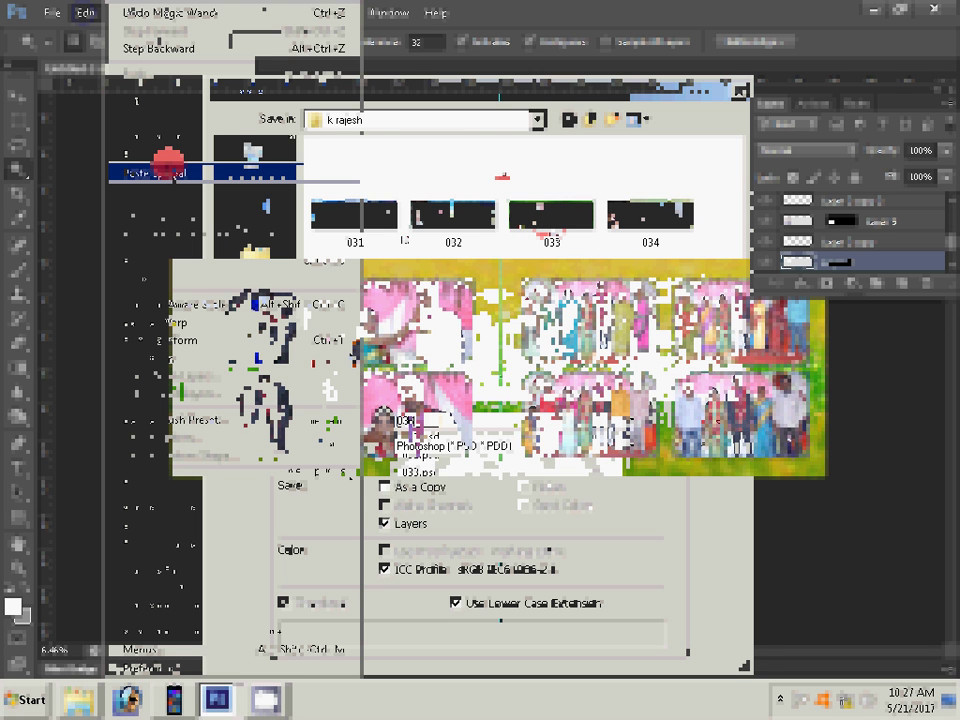
pyautogui.press('Return')
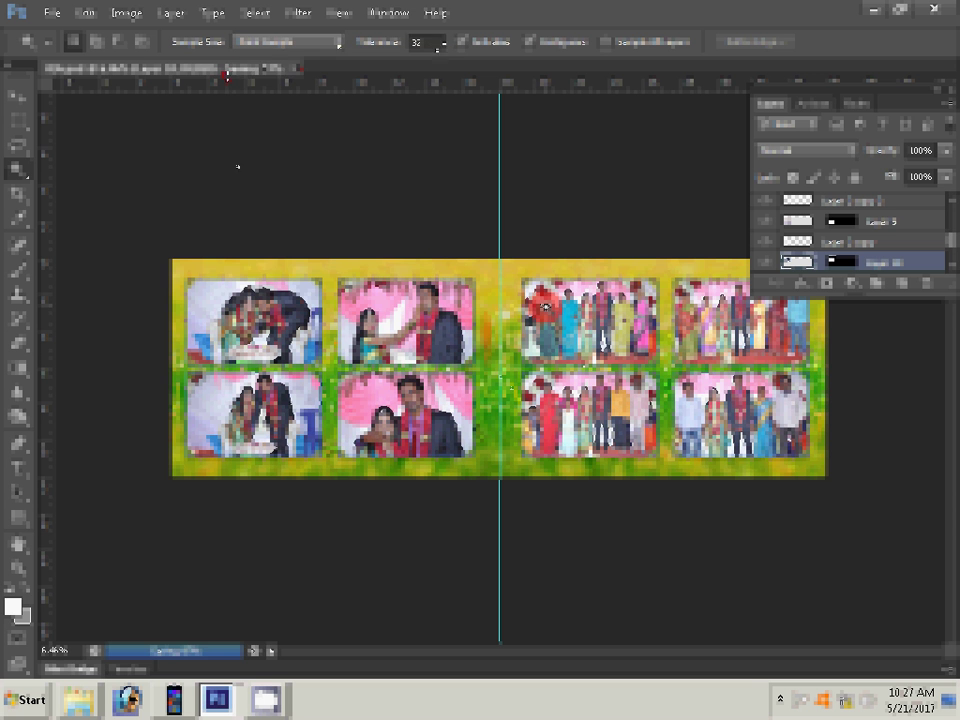
pyautogui.click(270, 174)
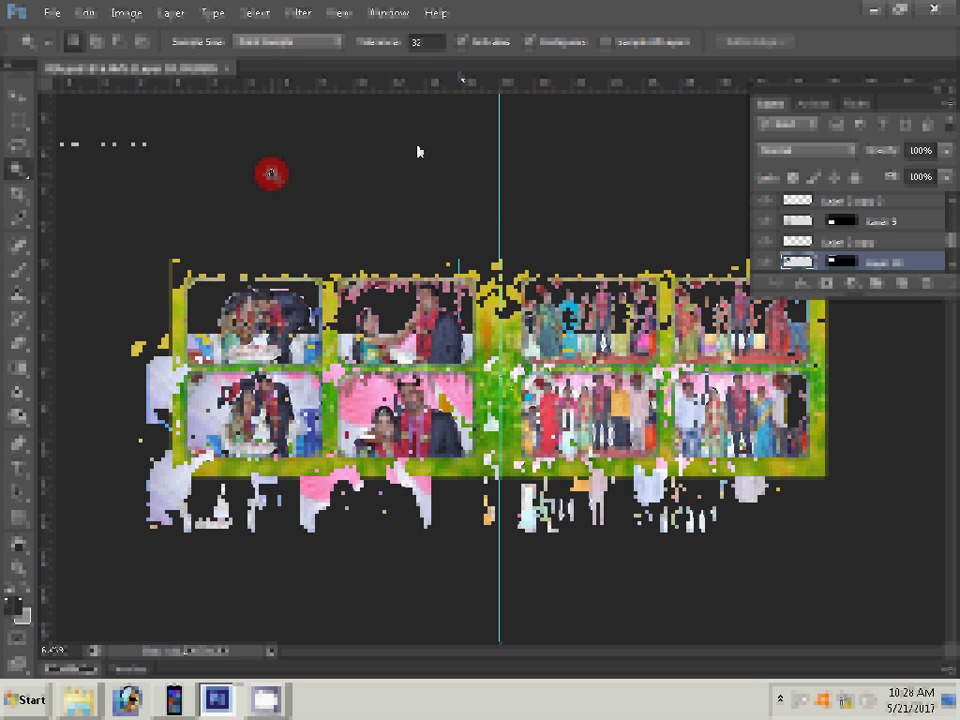
pyautogui.click(680, 126)
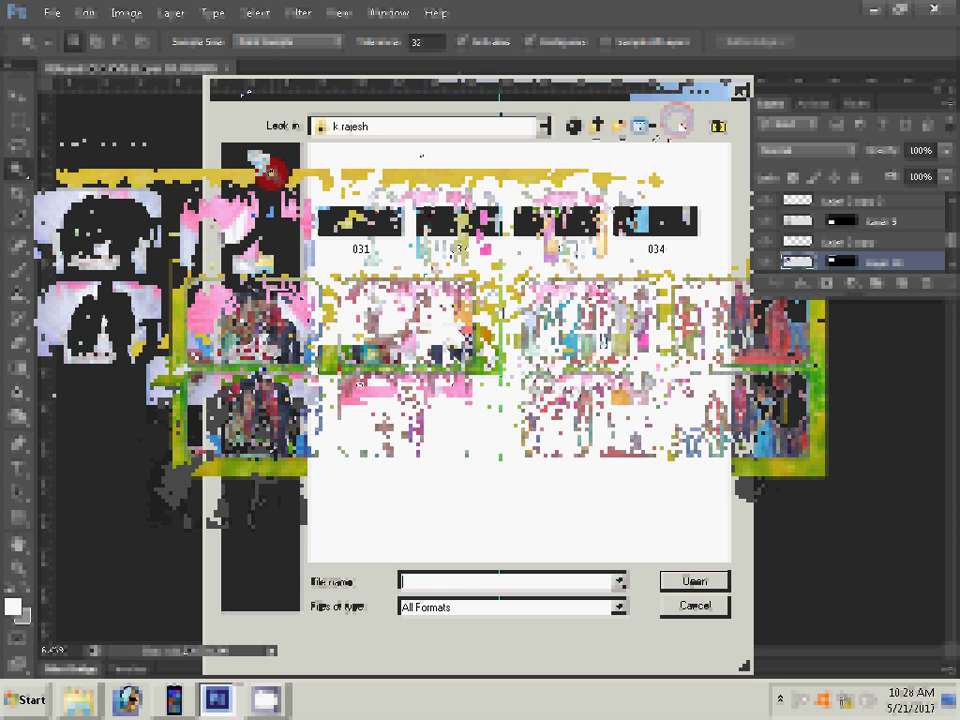
pyautogui.click(497, 480)
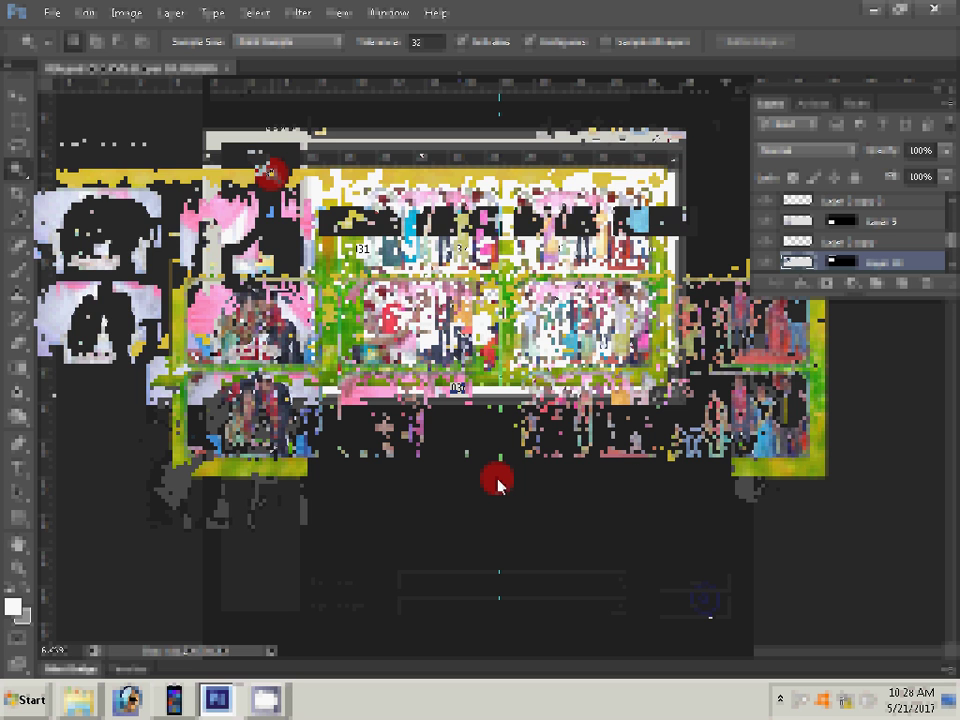